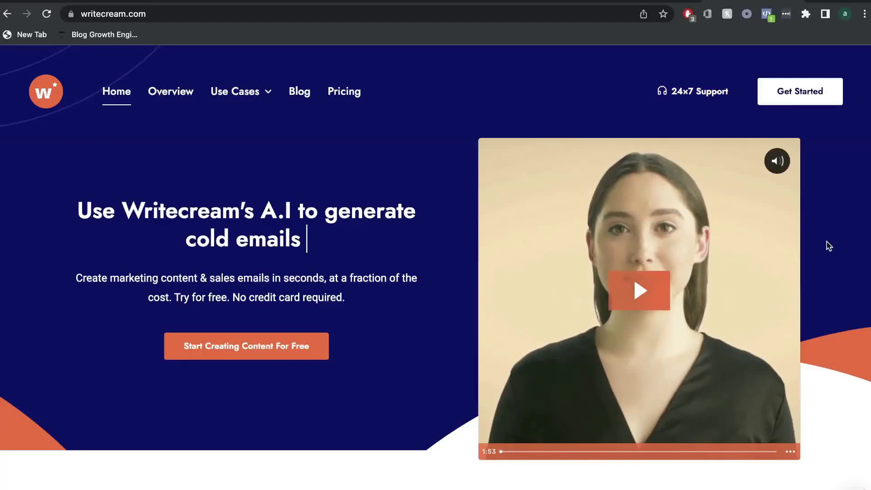
- Look through the Writecream homepage's content types, personalized icebreaker features and brand references
scroll(827, 242, "down", 2)
scroll(827, 242, "down", 10)
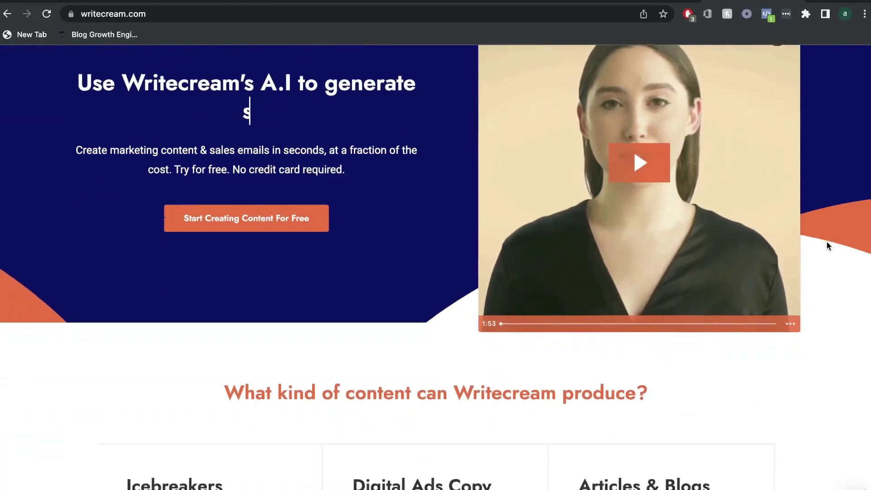
scroll(826, 245, "down", 10)
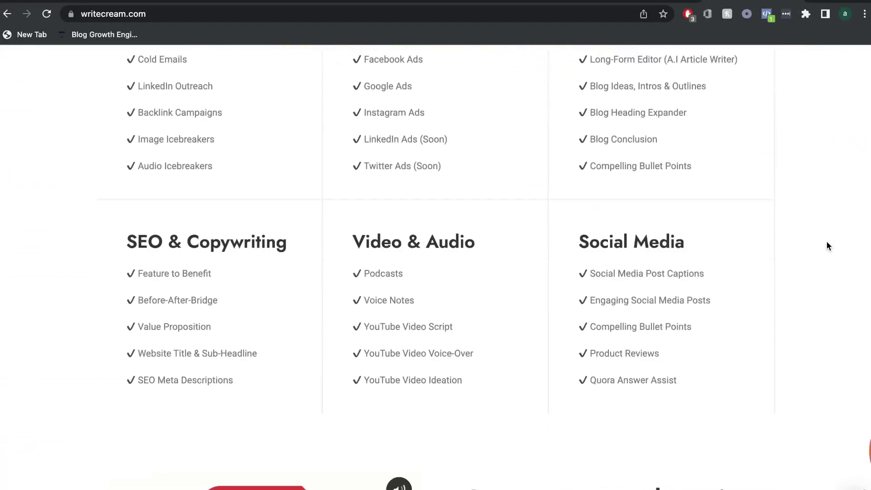
scroll(826, 245, "down", 12)
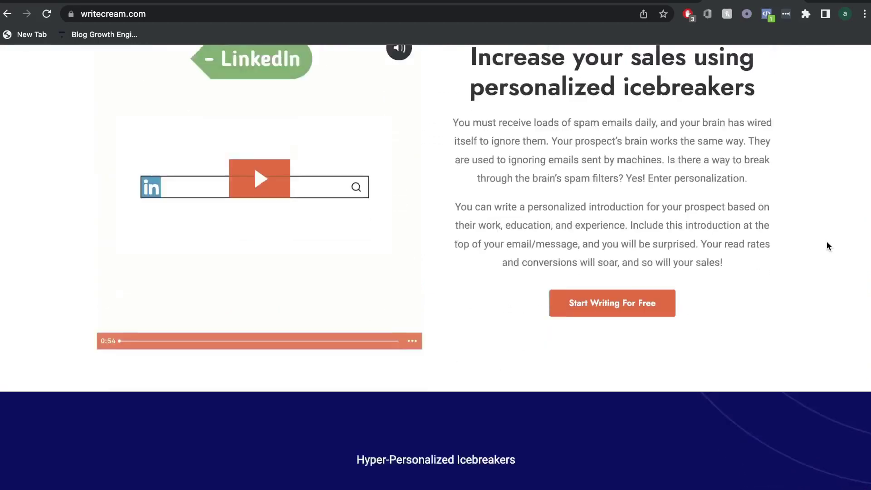
scroll(829, 246, "down", 13)
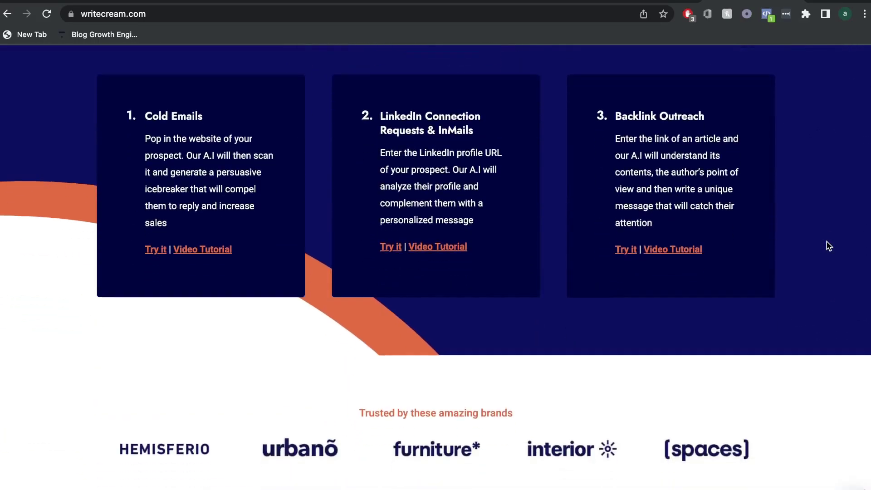
scroll(826, 241, "down", 12)
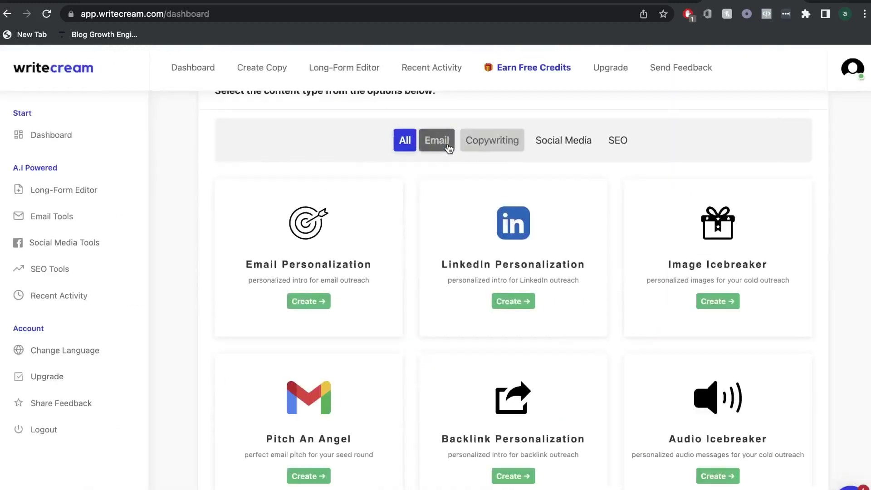
- Browse the dashboard's content tools by the Email, Copywriting, Social Media and SEO categories
left_click(448, 143)
left_click(474, 145)
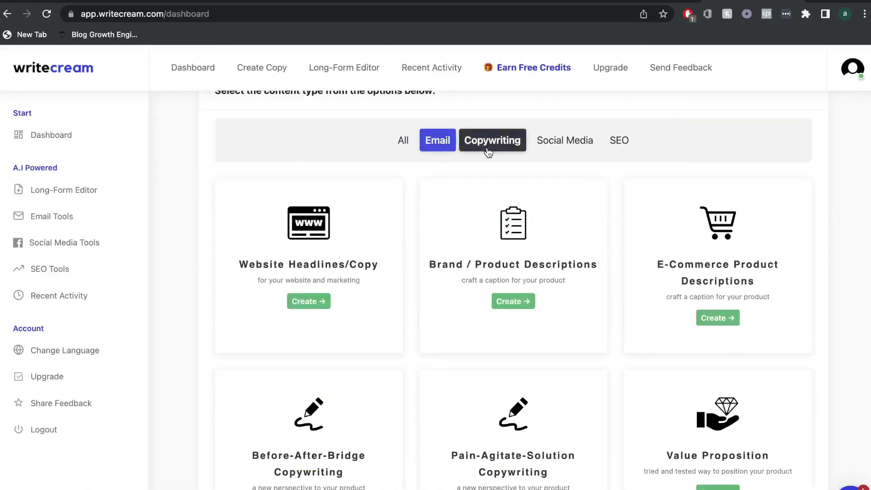
left_click(564, 141)
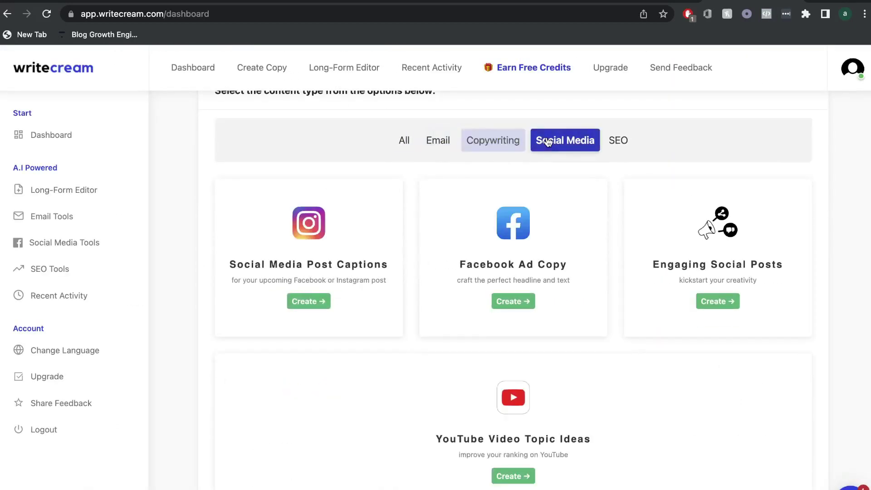
left_click(618, 140)
scroll(634, 191, "down", 2)
scroll(634, 190, "down", 1)
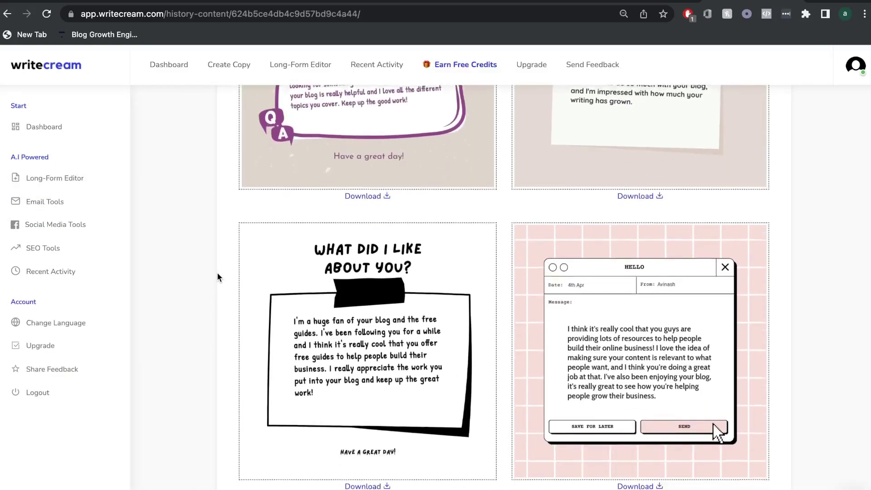
- Look through the generated image icebreakers and Steps 2, 3 and 4 of the AI Article Writer
scroll(218, 274, "down", 2)
left_click(58, 108)
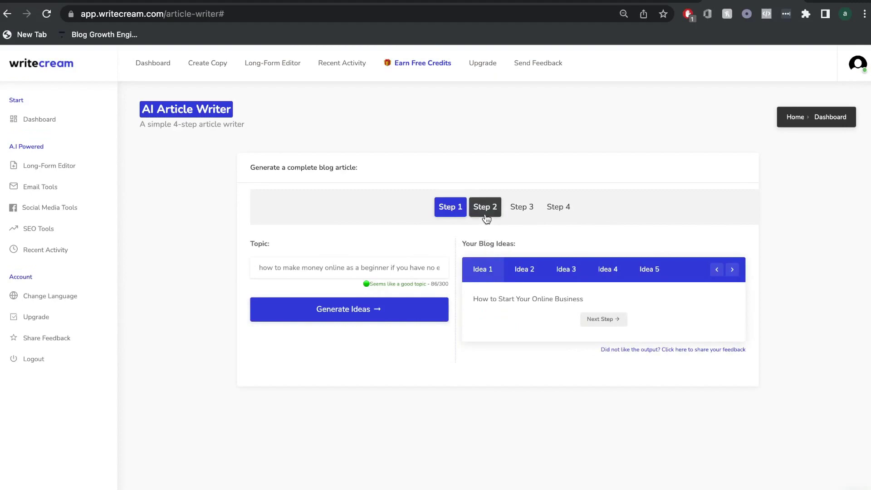
left_click(486, 219)
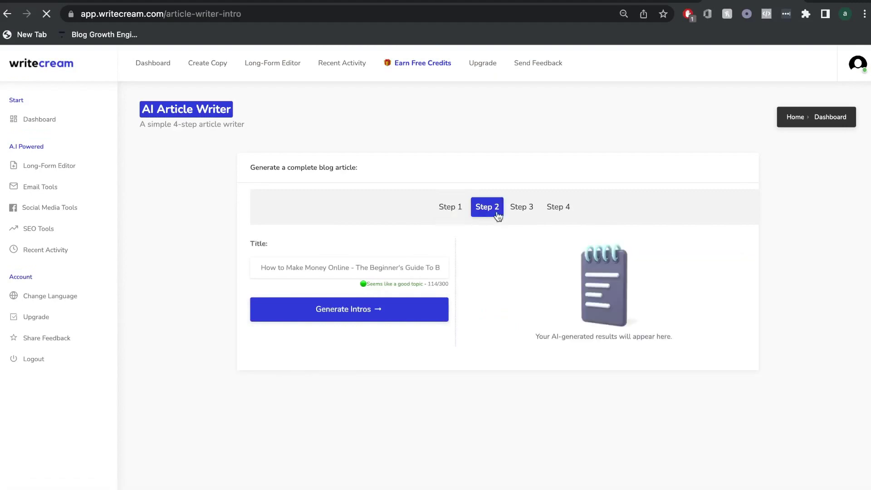
left_click(522, 209)
left_click(551, 208)
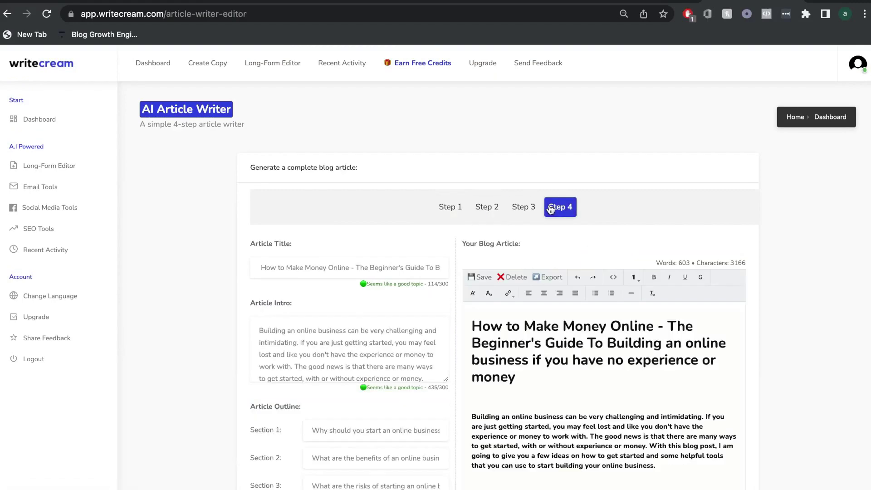
scroll(549, 208, "down", 2)
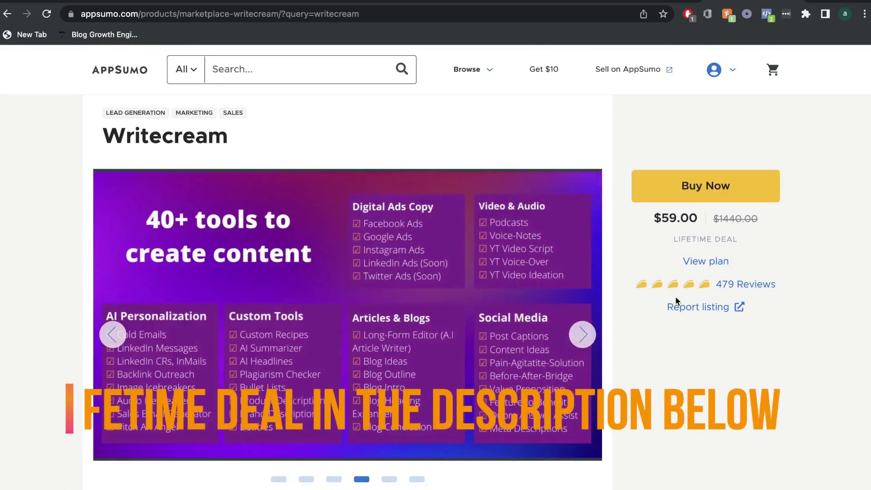
- Examine the Writecream deal page on AppSumo and the full range of content tools on the Writecream dashboard
scroll(695, 358, "down", 1)
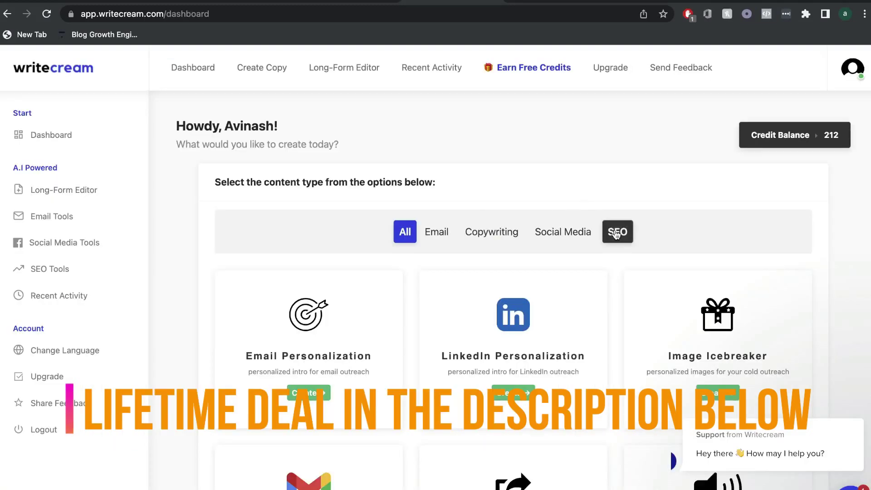
scroll(614, 165, "down", 1)
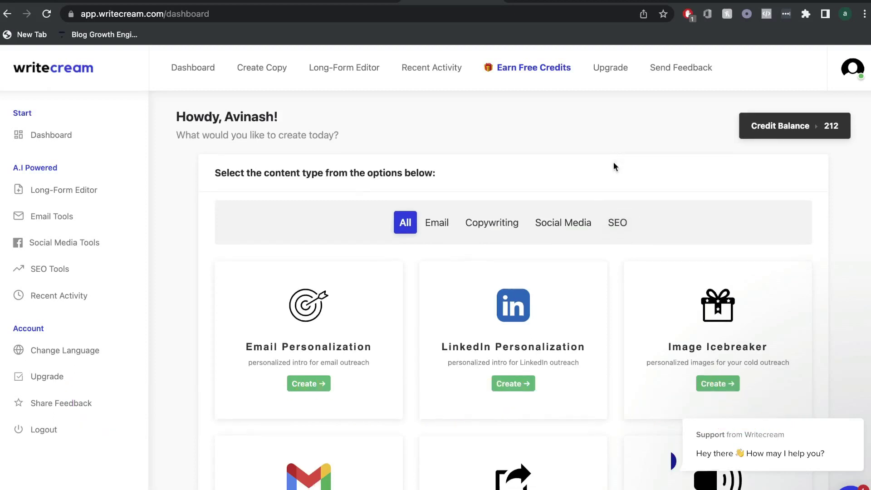
scroll(585, 163, "down", 3)
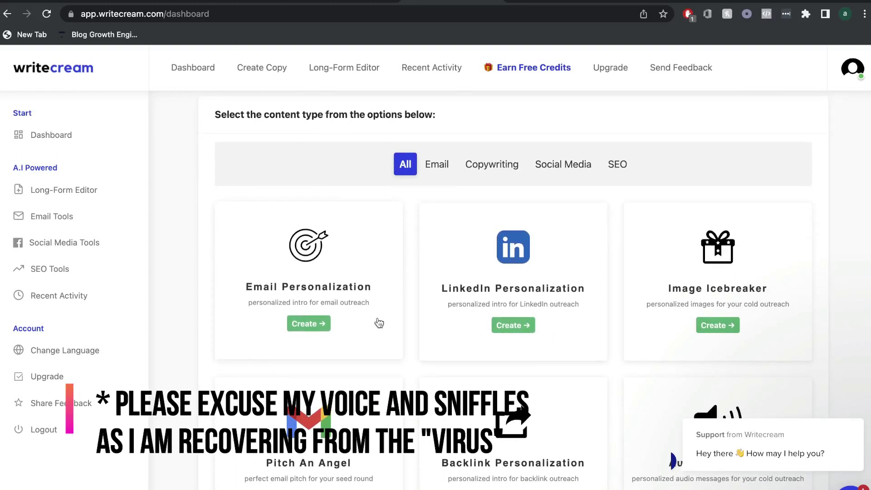
scroll(443, 344, "down", 2)
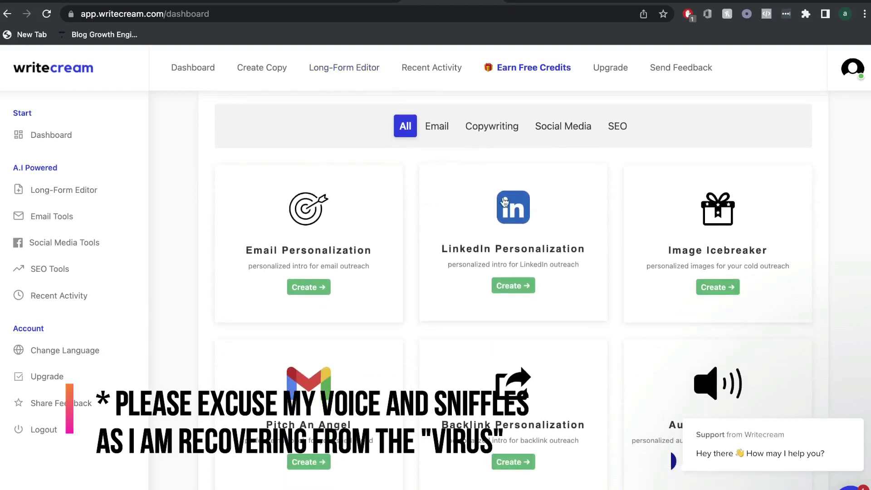
scroll(607, 253, "up", 1)
scroll(636, 279, "down", 1)
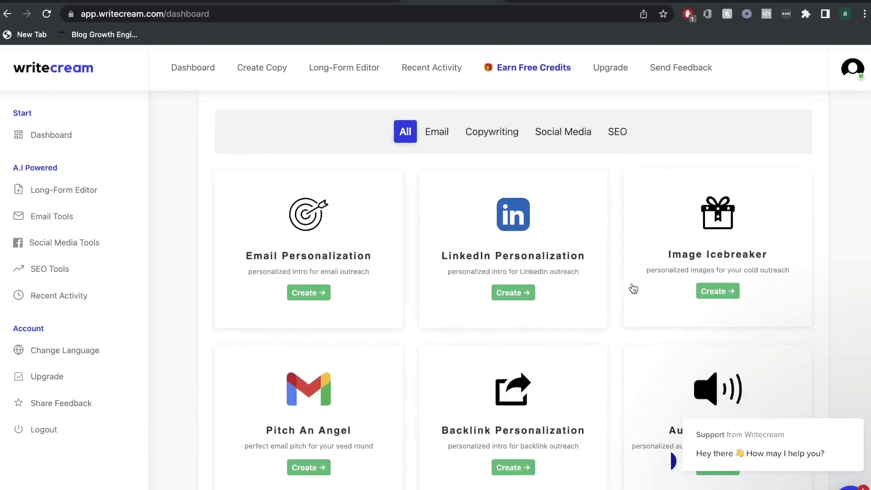
scroll(664, 328, "down", 10)
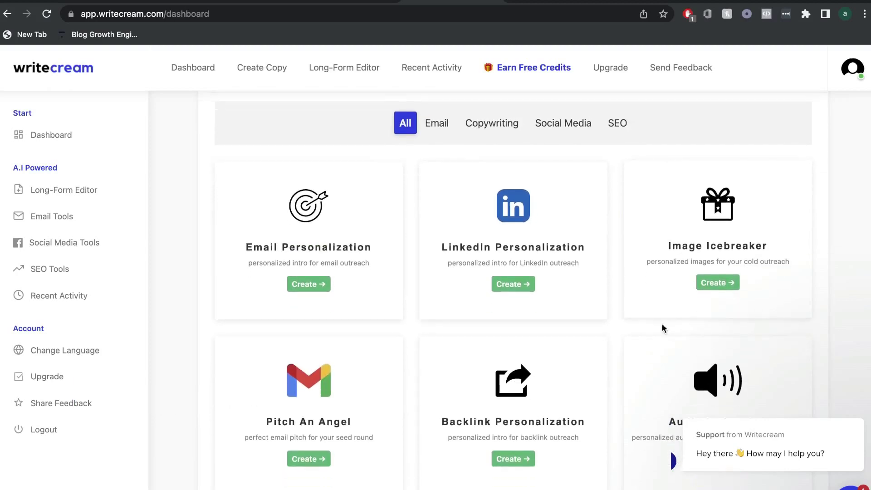
scroll(662, 327, "down", 4)
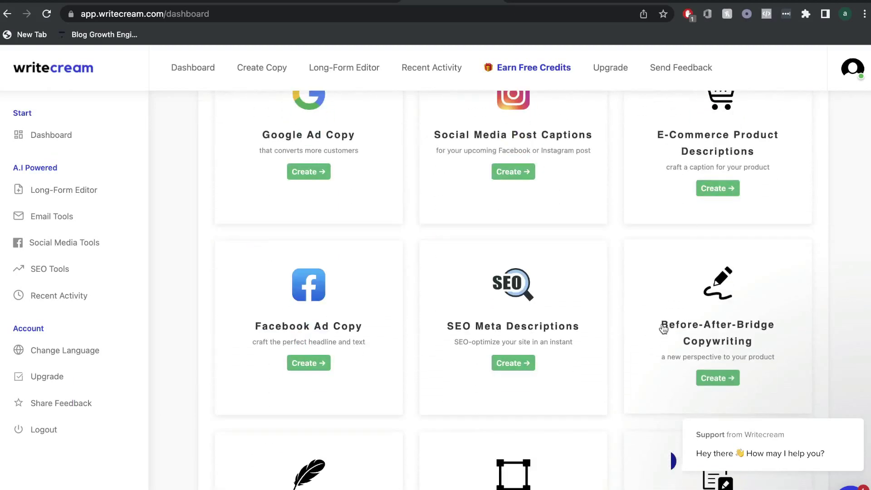
scroll(661, 367, "down", 2)
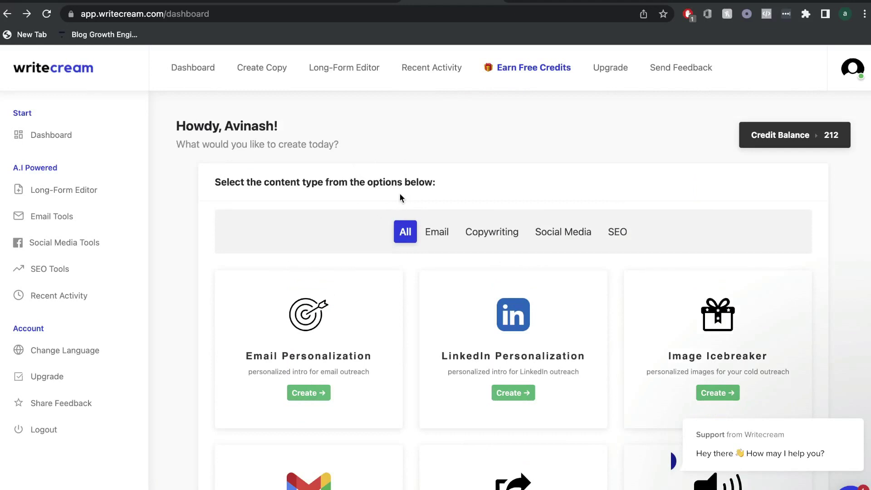
- View the Long-Form Editor and return to the dashboard
left_click(349, 72)
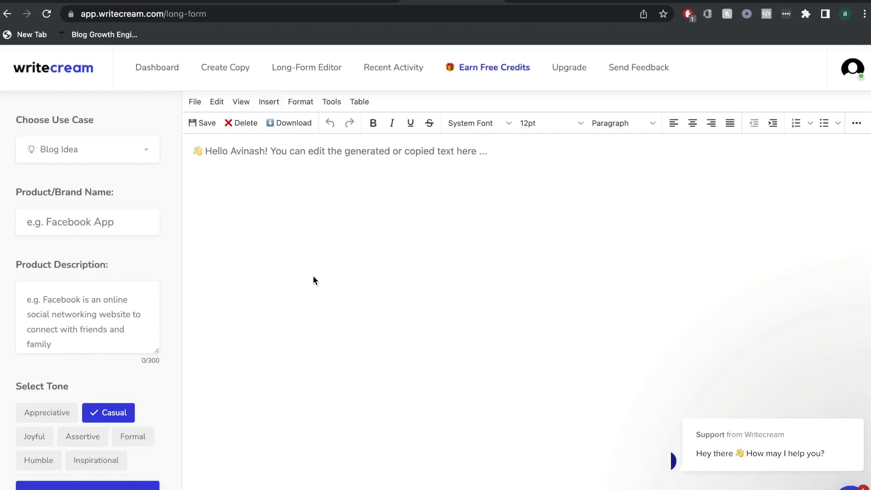
left_click(76, 79)
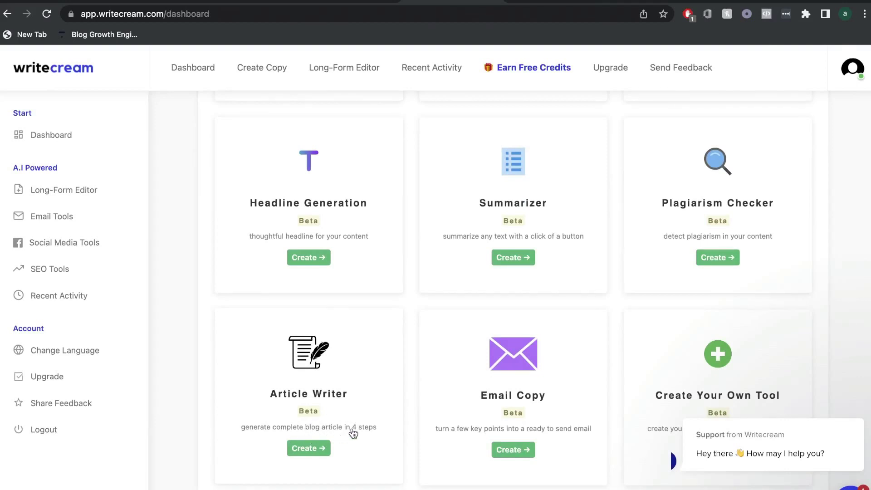
- Open the Article Writer and generate blog ideas for "how to make money online as a beginner if you have no experience and no money"
left_click(354, 433)
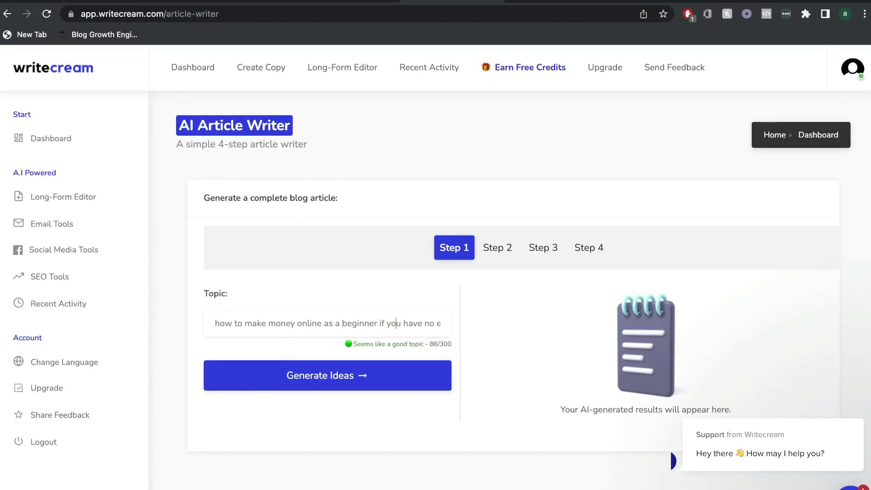
scroll(332, 323, "right", 3)
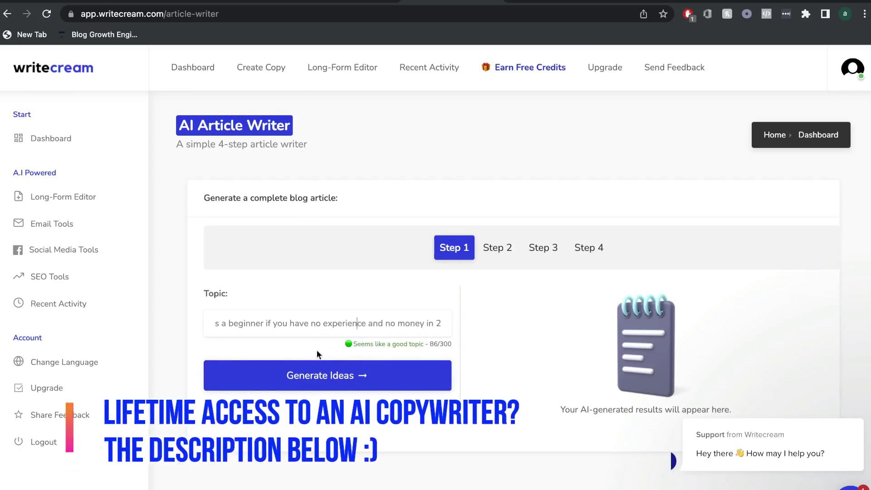
left_click(356, 376)
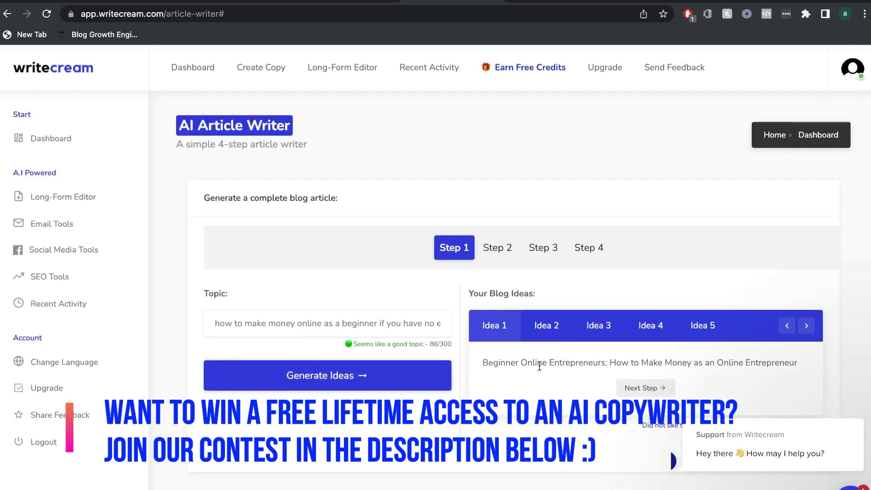
- Compare the generated blog ideas and continue to Step 2 with Idea 5, "How to Make Money Online - The Beginner's Guide"
left_click(546, 326)
left_click(650, 326)
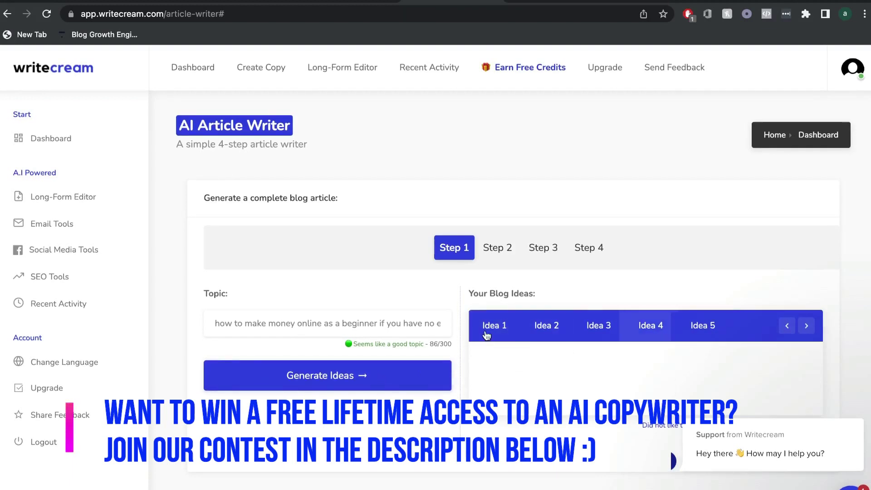
left_click(501, 329)
left_click(544, 332)
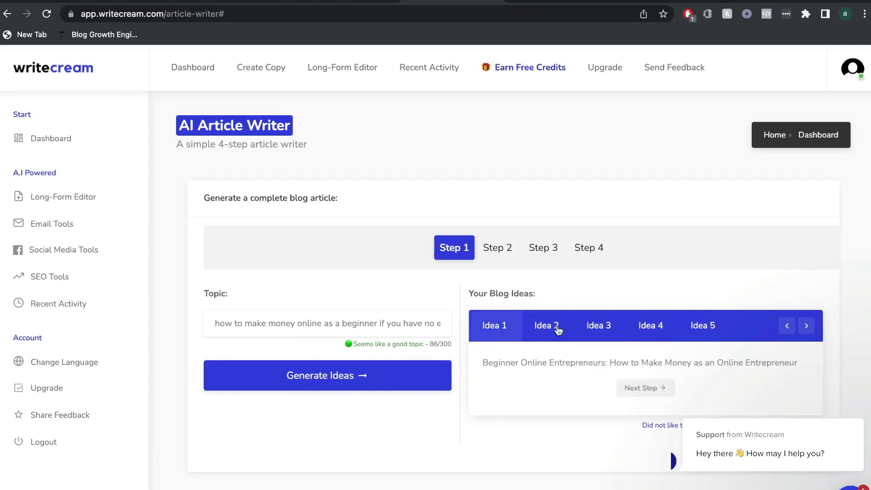
left_click(597, 330)
left_click(649, 331)
left_click(693, 329)
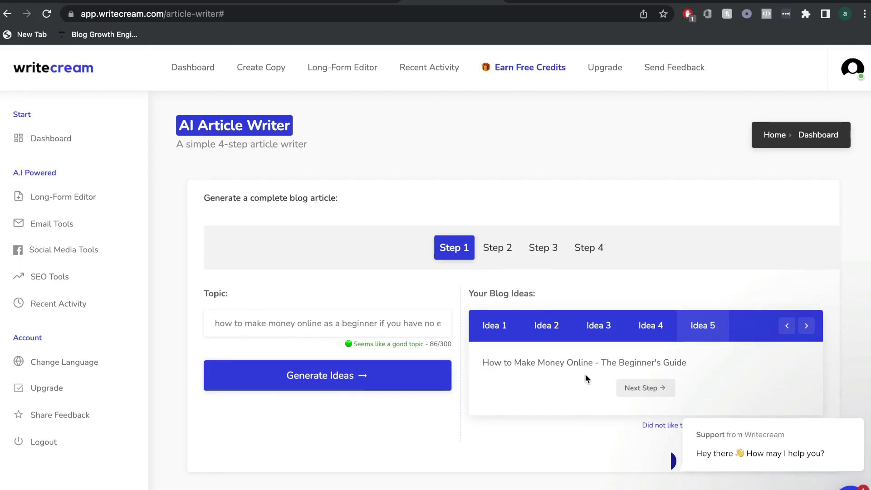
left_click(632, 386)
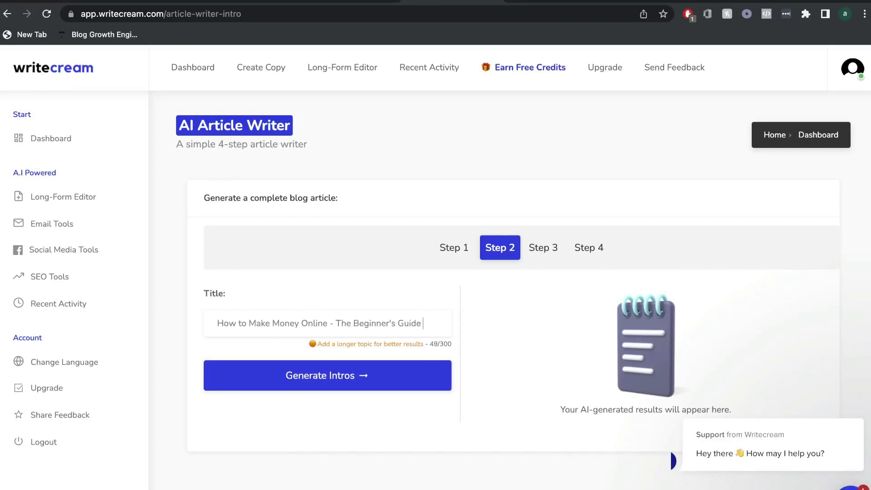
- Append "To Building an online business if you have no experience or money" to the article title and generate the blog intros
type("Building an on")
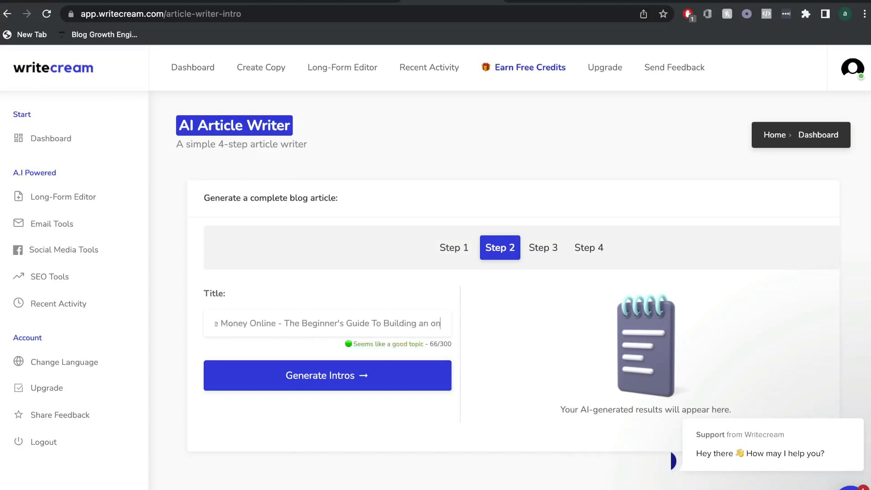
type("line business if you have n")
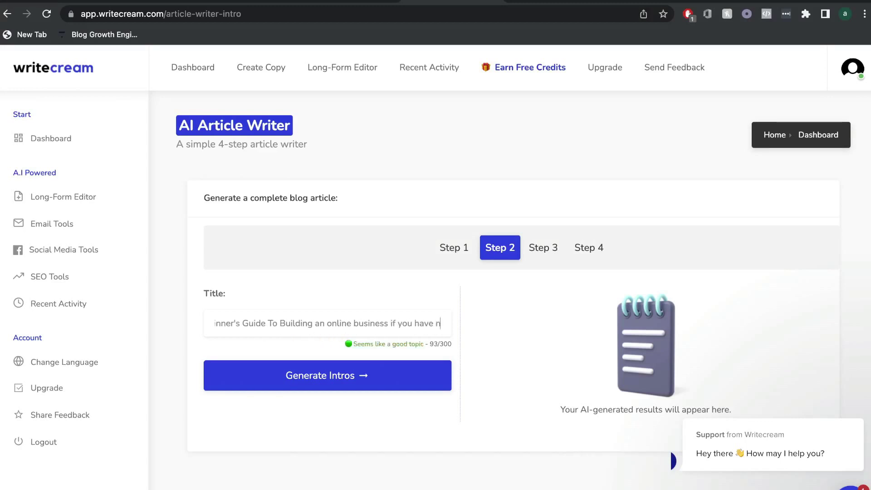
type("o experience ")
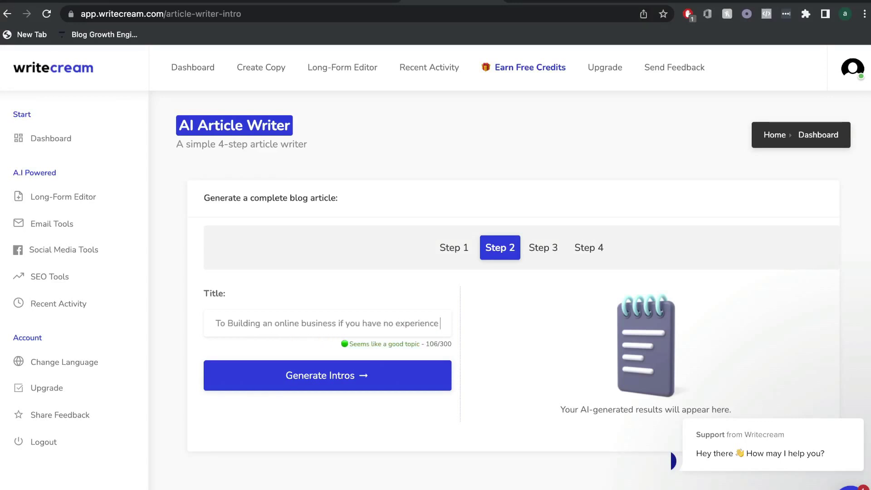
type("or money")
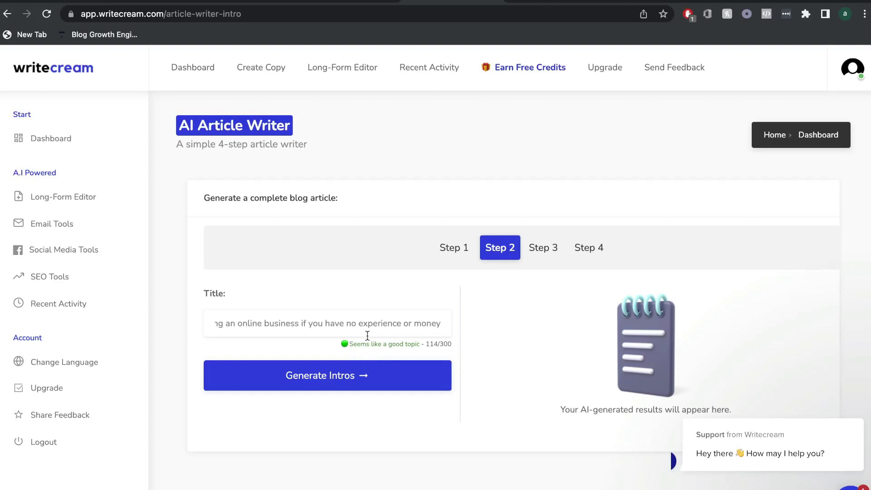
left_click(342, 373)
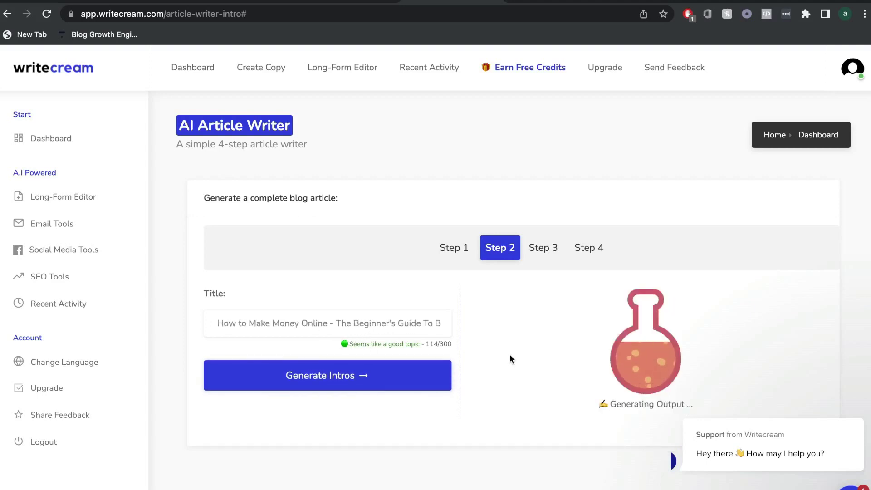
scroll(383, 402, "down", 1)
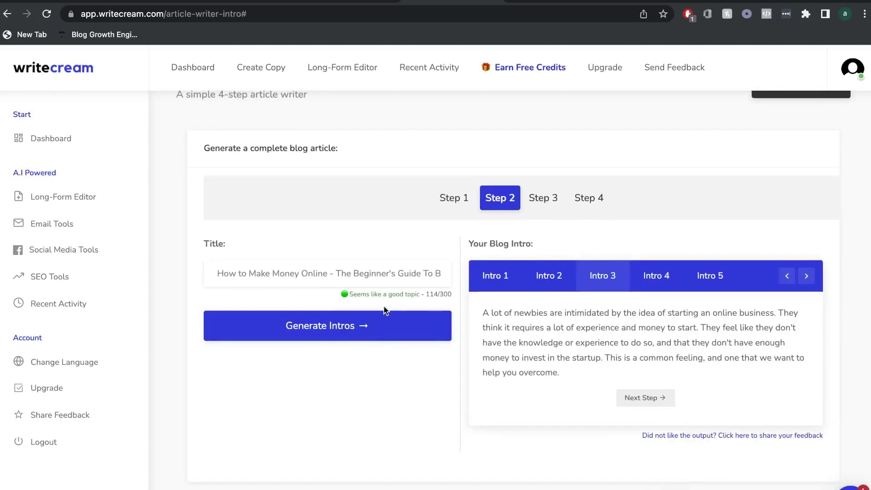
- Look through the five generated blog intros and read Intro 1 in full
left_click(482, 271)
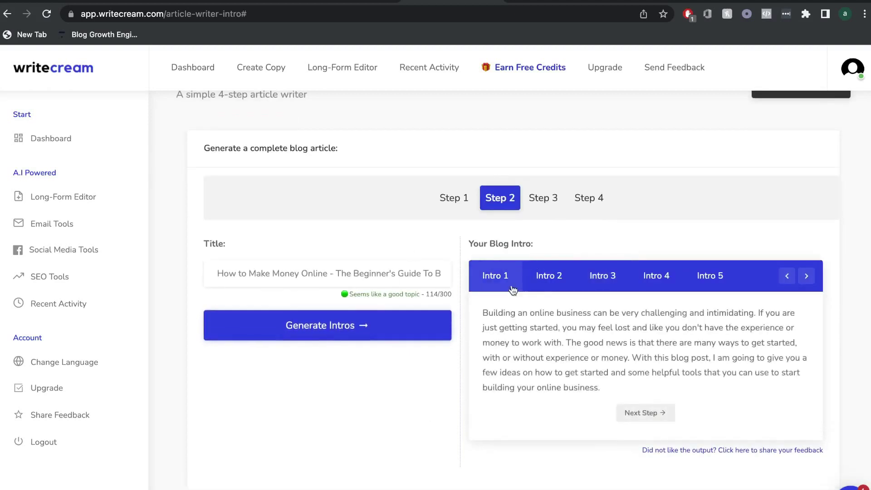
left_click(548, 278)
left_click(598, 275)
left_click(655, 274)
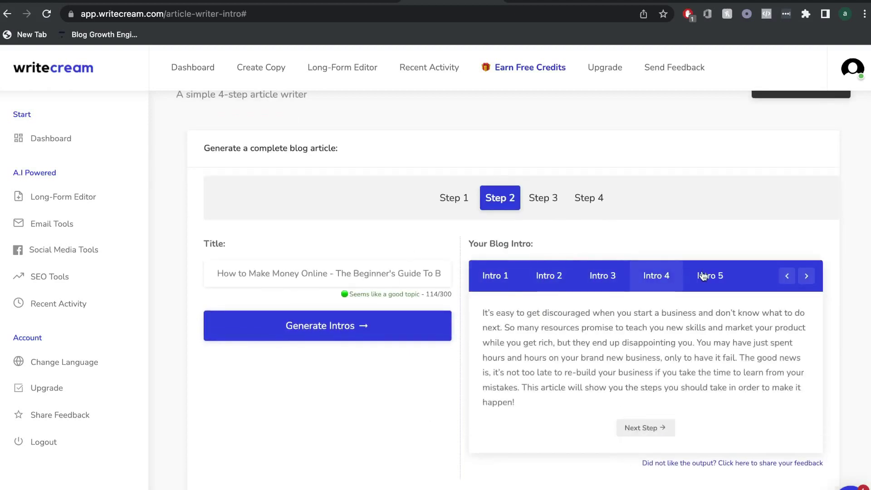
left_click(702, 275)
scroll(667, 275, "up", 1)
left_click(492, 326)
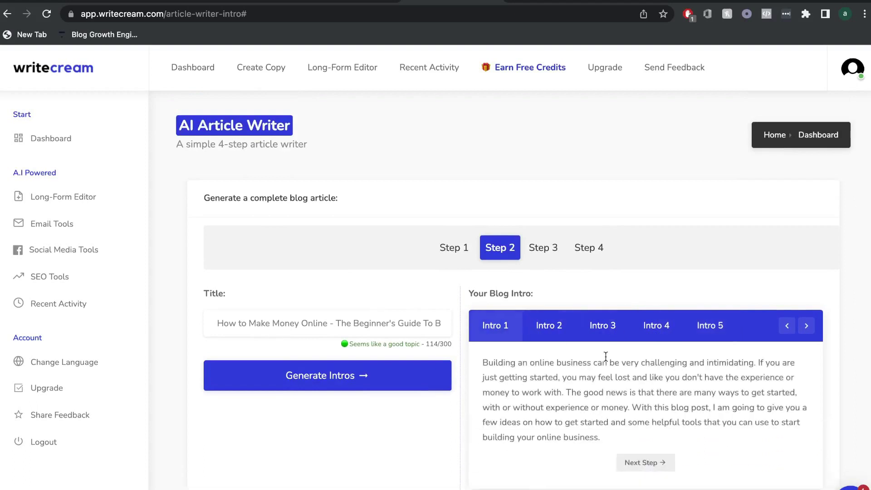
scroll(606, 357, "down", 1)
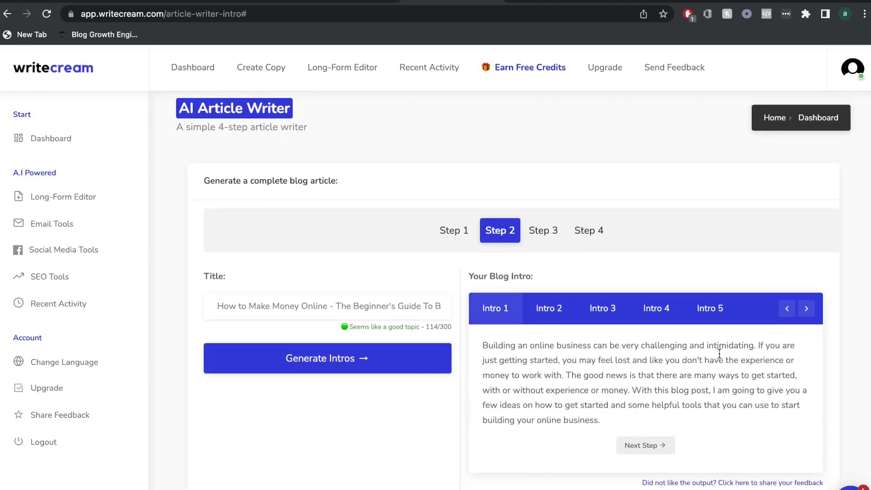
scroll(694, 374, "down", 1)
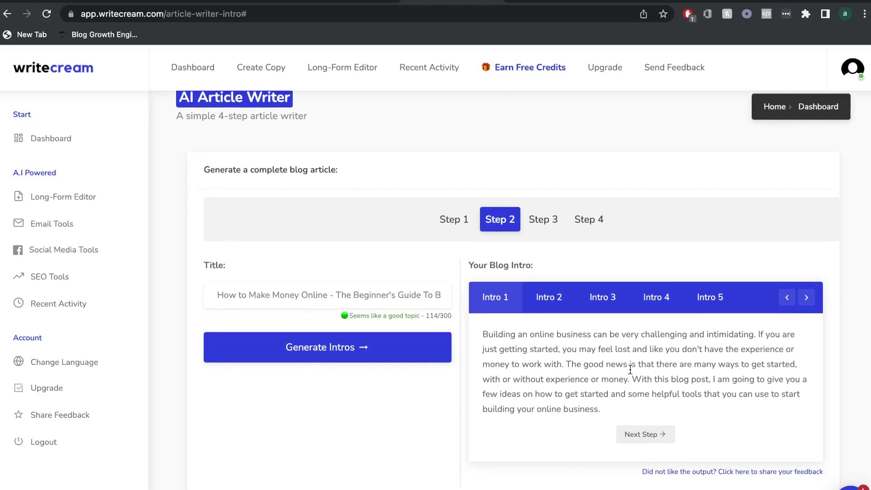
scroll(662, 370, "down", 1)
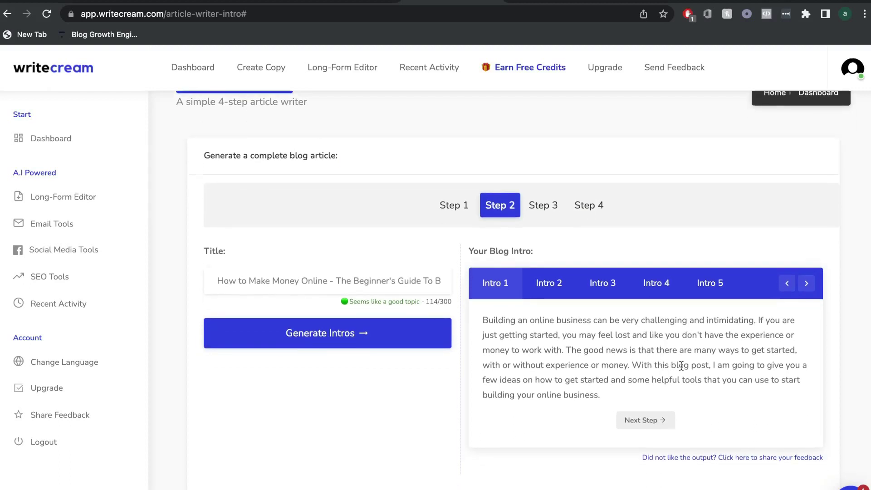
scroll(681, 365, "down", 1)
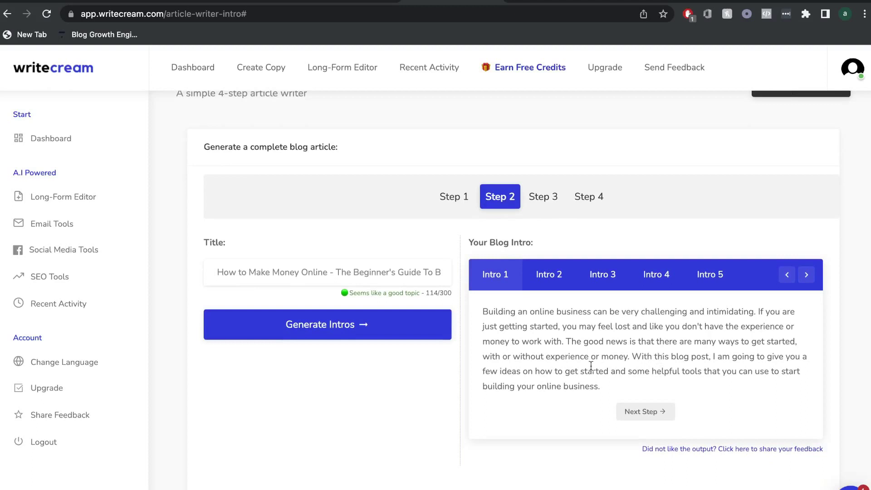
scroll(621, 365, "down", 1)
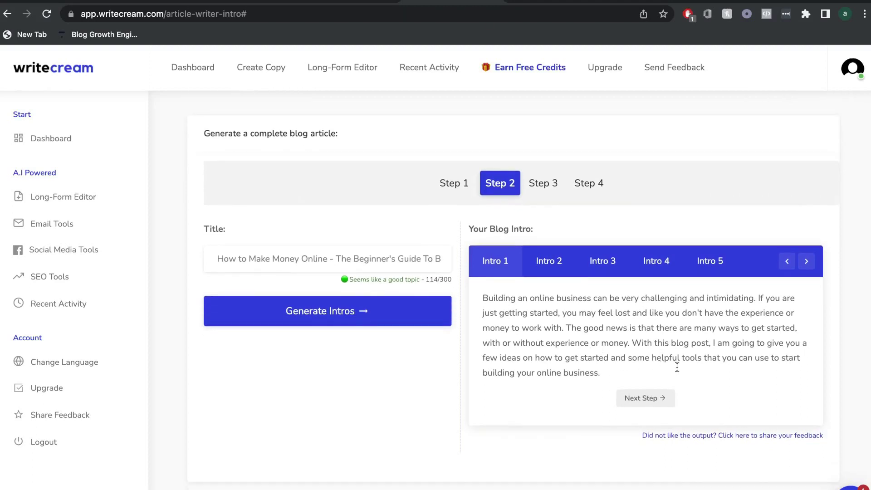
- Compare the wording of Intros 2, 3 and 4 as alternatives to Intro 1
left_click(554, 271)
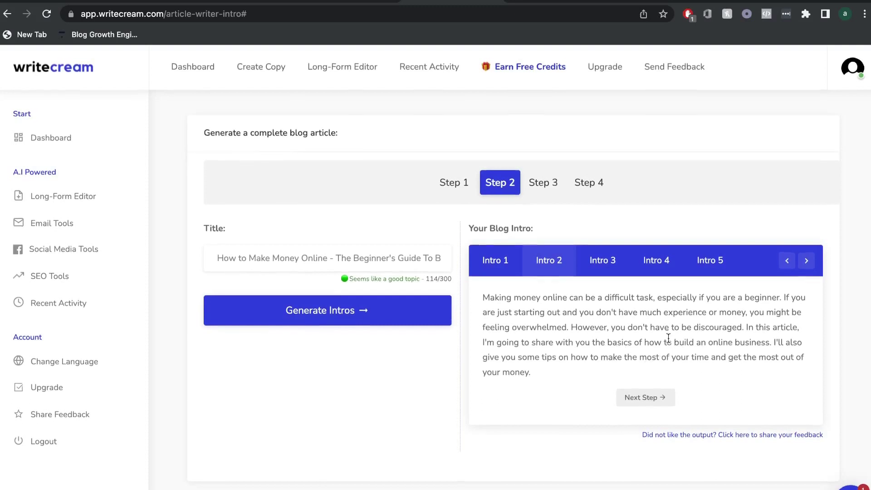
left_click(610, 260)
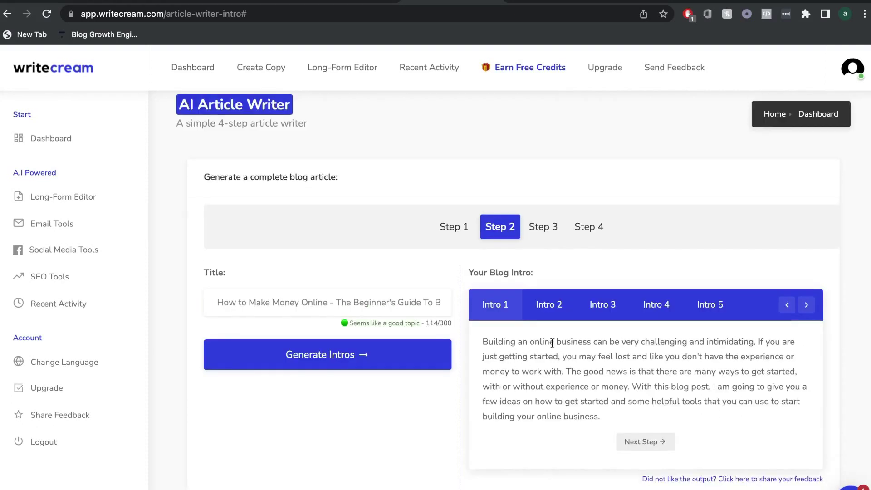
left_click(552, 313)
left_click(603, 306)
left_click(652, 305)
triple_click(751, 403)
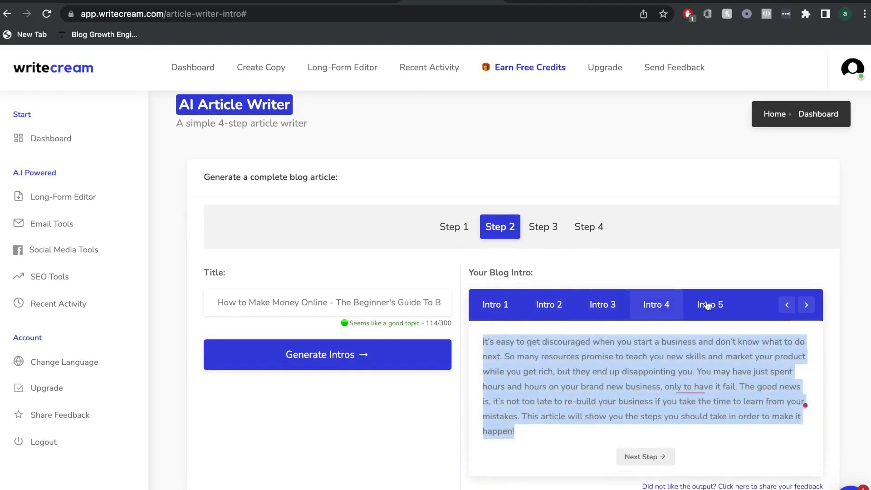
- Continue to Step 3 with Intro 1 and generate the blog outlines
left_click(584, 325)
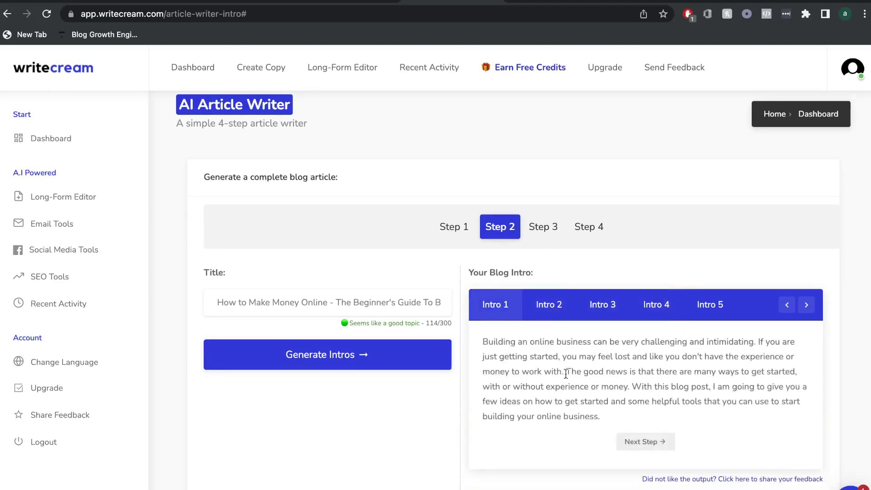
scroll(565, 373, "down", 1)
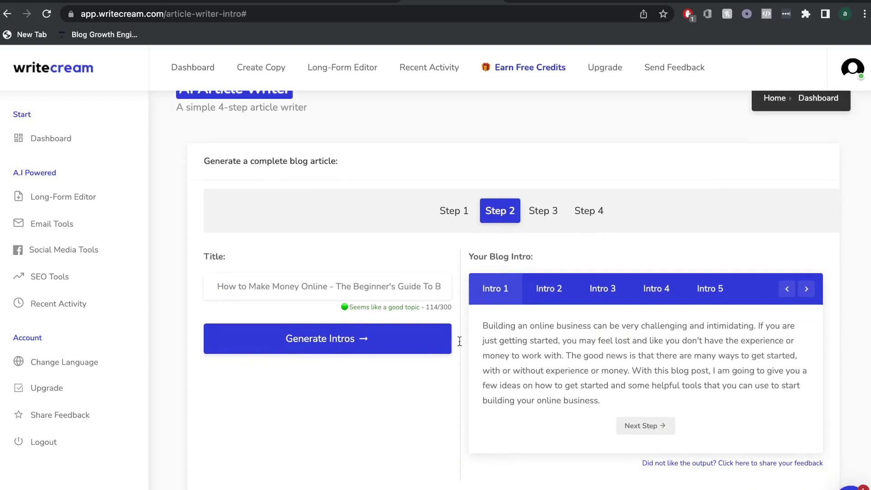
left_click(632, 425)
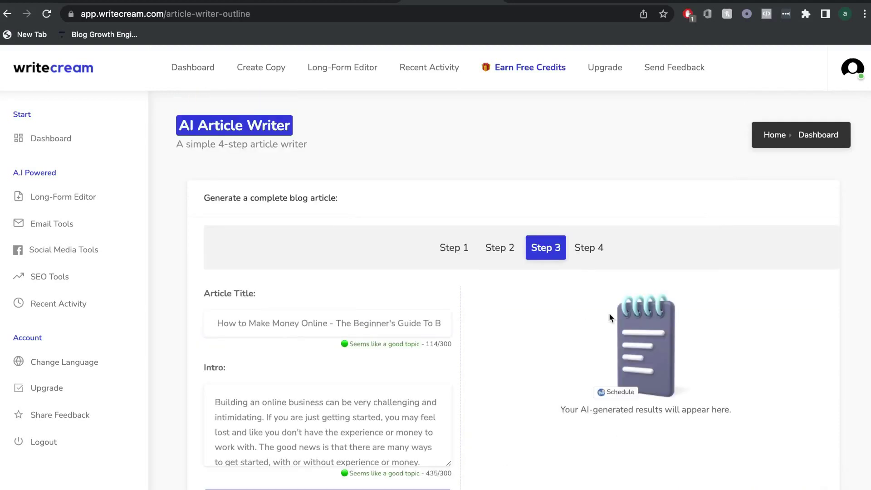
scroll(423, 260, "down", 2)
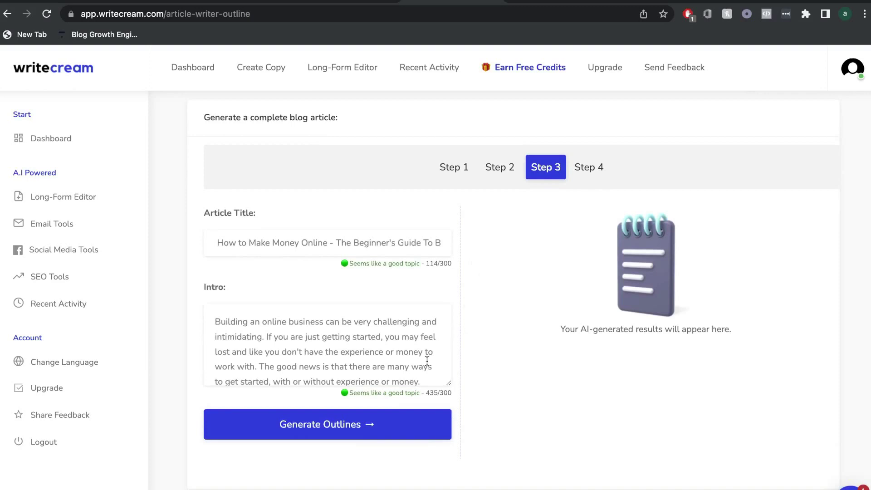
left_click(404, 429)
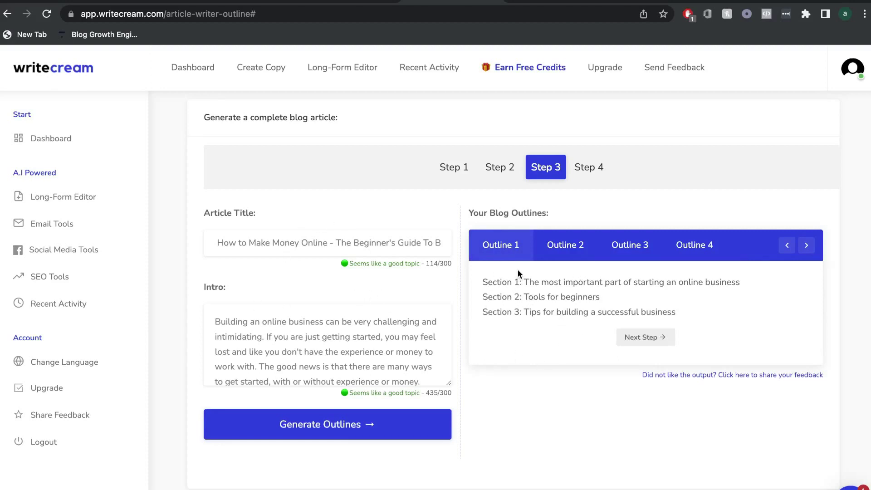
- Compare the four generated blog outlines and continue to Step 4 with Outline 4, which starts with "Why should you start an online business?"
left_click(565, 249)
left_click(623, 253)
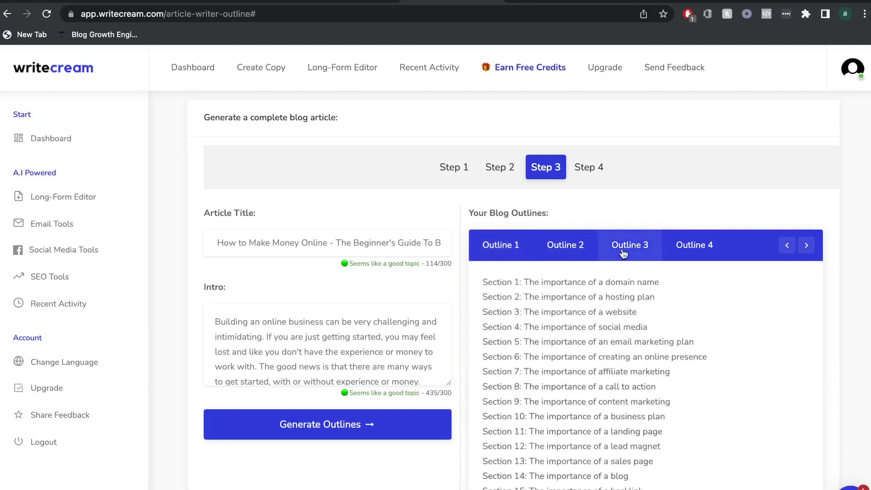
left_click(689, 247)
scroll(612, 263, "down", 1)
left_click(526, 254)
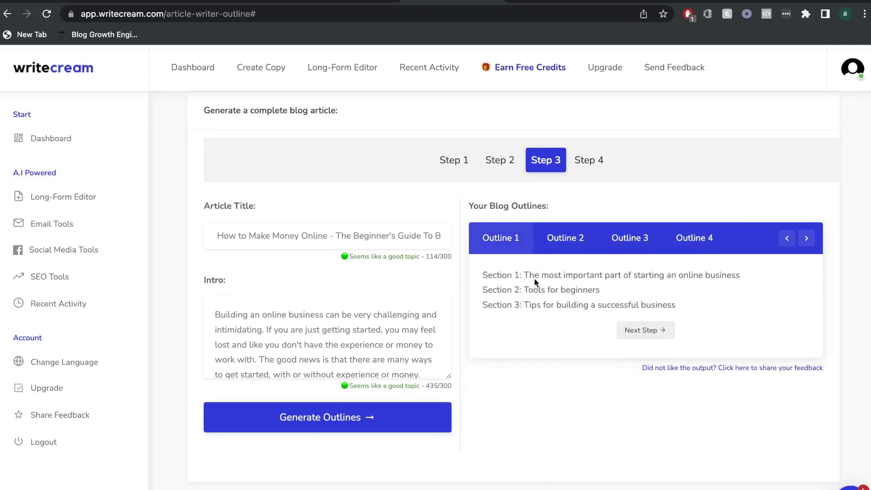
left_click(620, 237)
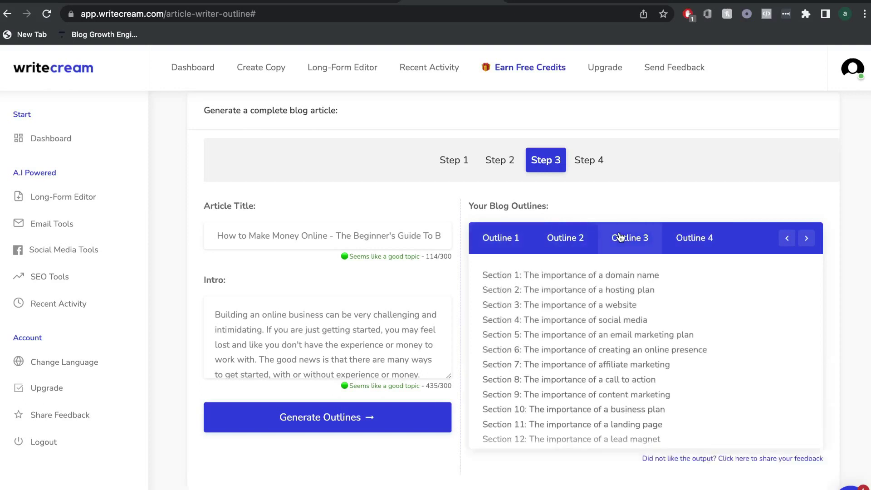
scroll(602, 345, "down", 1)
left_click(693, 238)
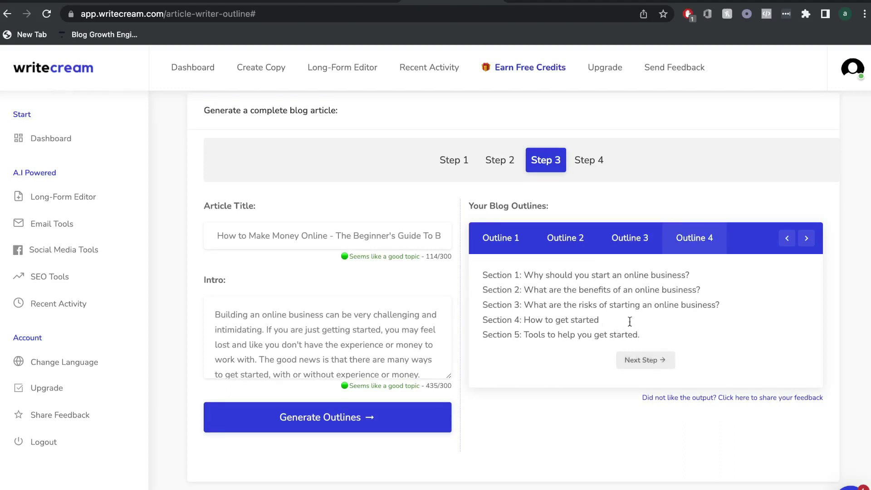
left_click(645, 359)
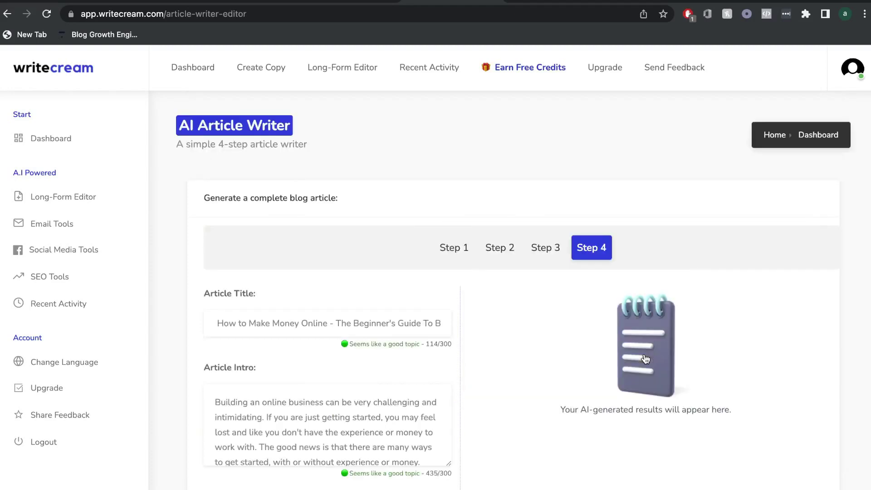
- Review the article title, intro and outline sections carried over into Step 4
scroll(424, 348, "down", 4)
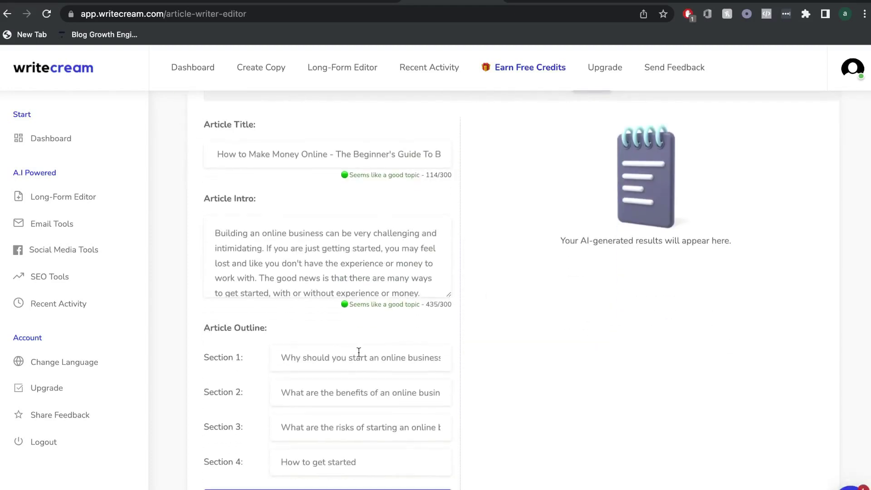
scroll(273, 363, "up", 1)
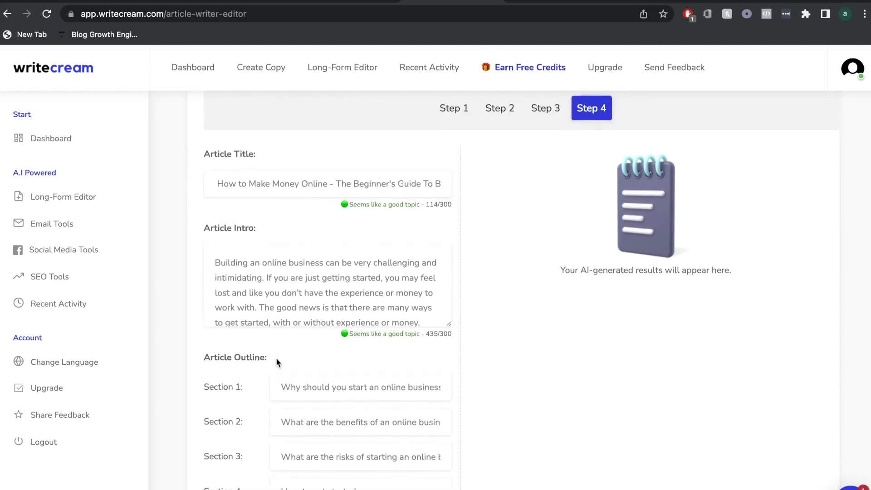
scroll(387, 265, "down", 2)
scroll(387, 265, "down", 2)
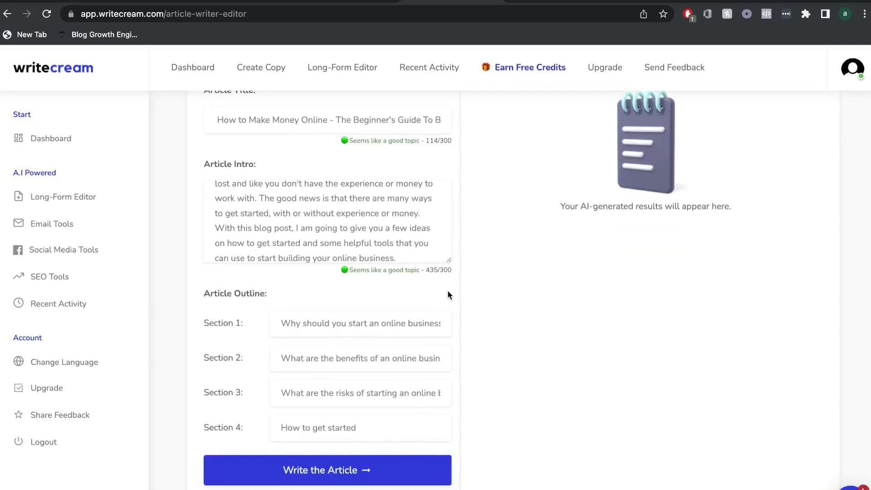
scroll(499, 286, "down", 1)
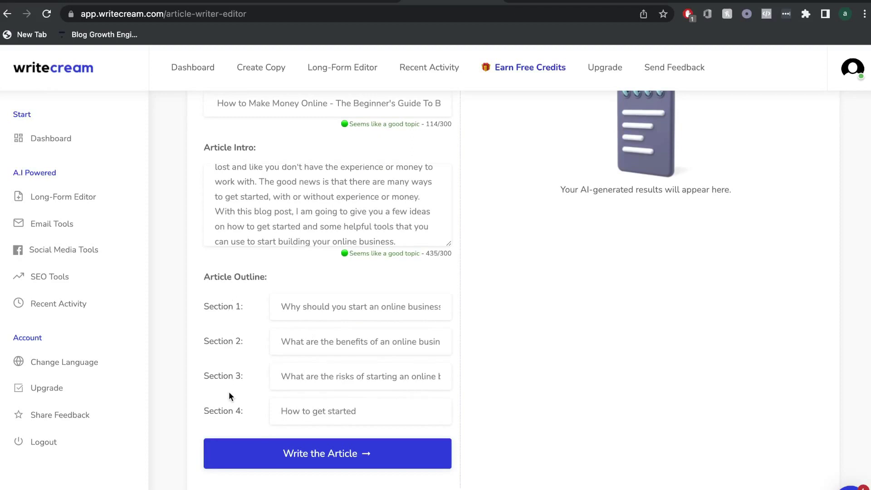
scroll(330, 372, "up", 1)
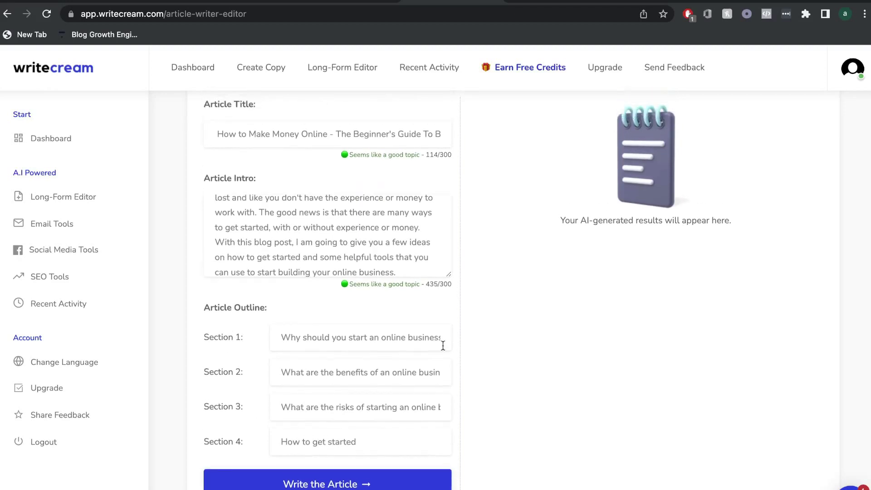
scroll(443, 345, "up", 2)
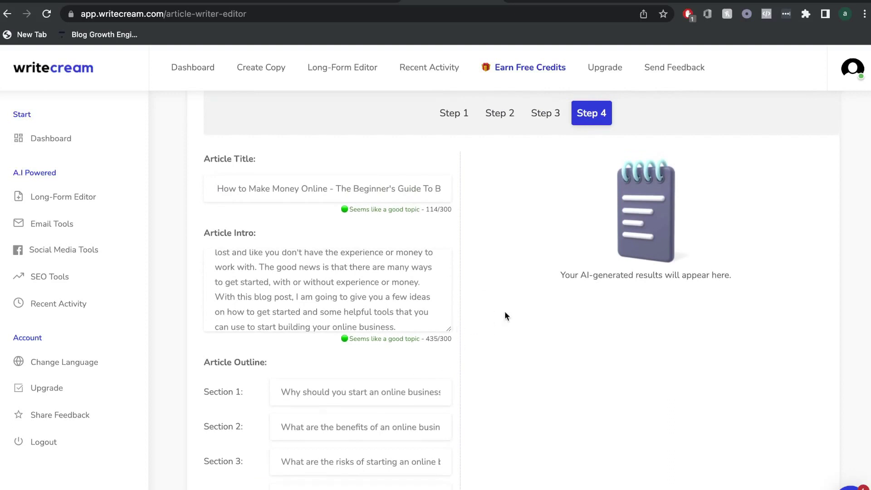
- Generate the full blog article from the existing title, intro and four outline sections
scroll(501, 293, "down", 1)
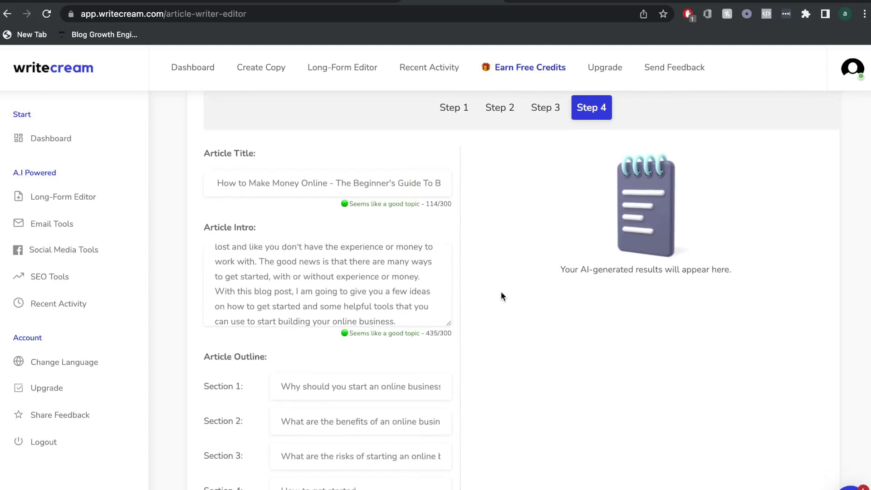
scroll(501, 296, "down", 1)
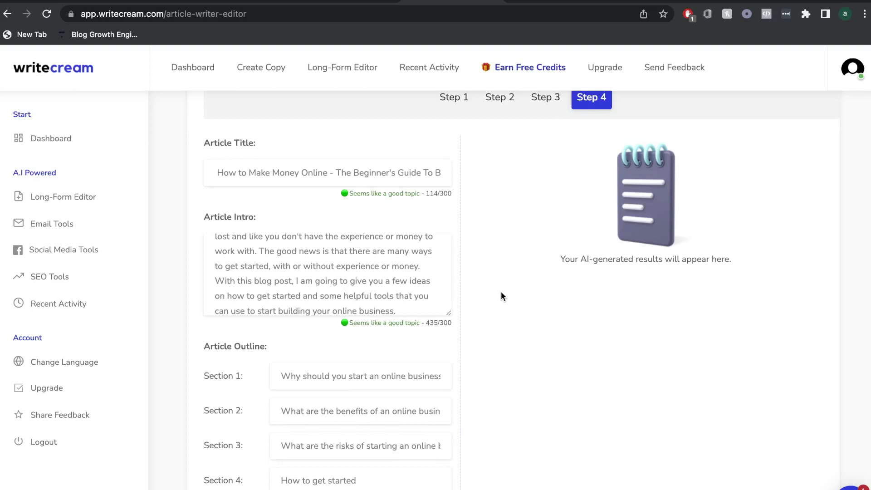
scroll(458, 370, "down", 1)
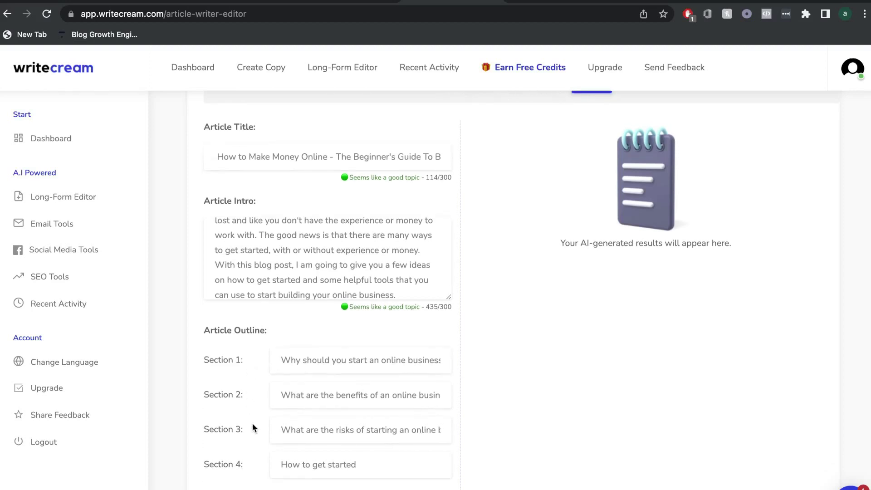
scroll(354, 376, "down", 1)
left_click(295, 485)
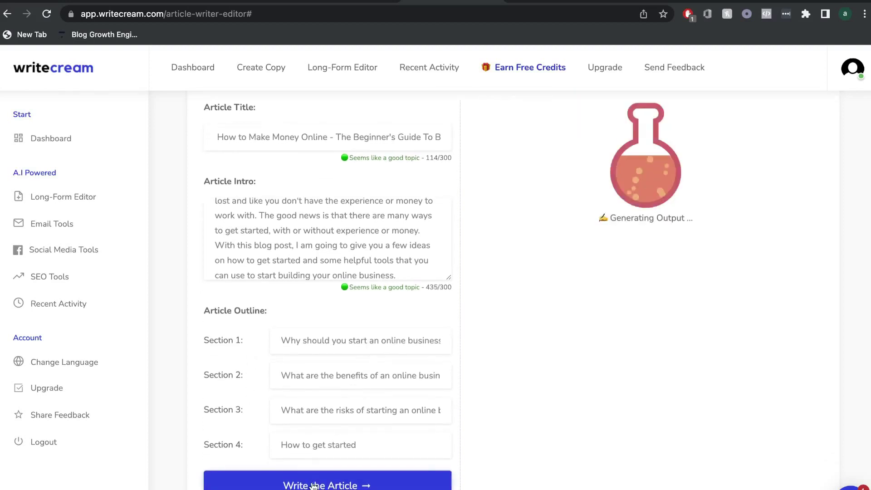
- Read through the generated blog article to its end and check its word count
scroll(658, 327, "down", 1)
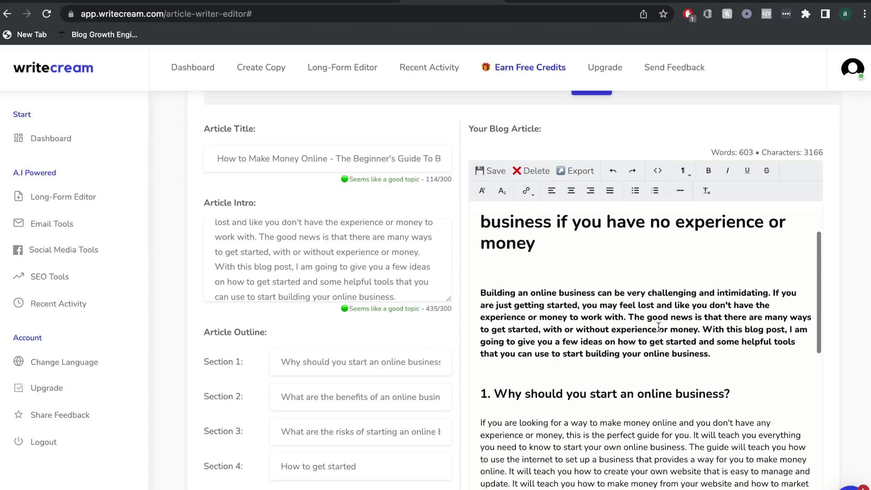
scroll(654, 367, "down", 10)
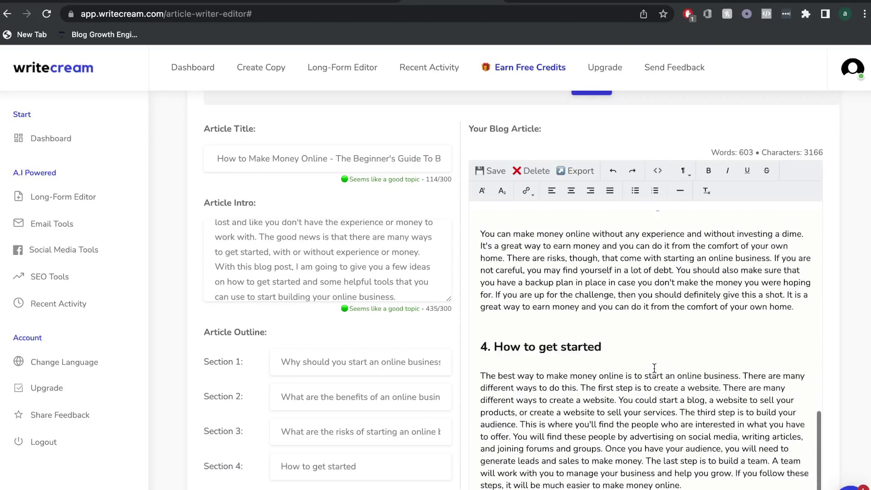
double_click(745, 153)
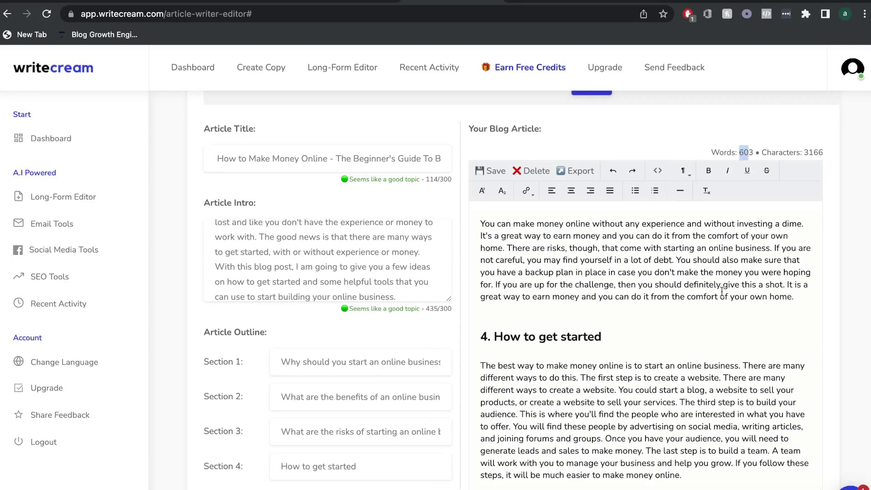
scroll(721, 290, "down", 3)
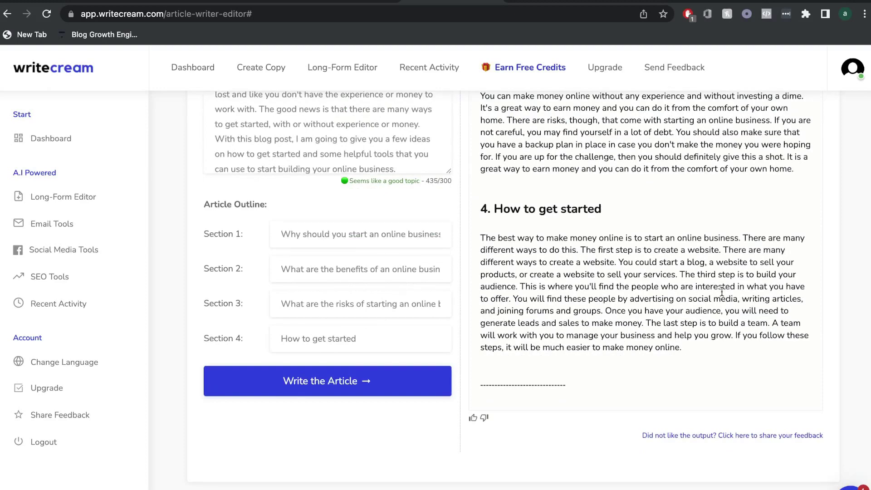
- Look back through the generated blog article from the "How to get started" section up to its title and intro
scroll(721, 291, "up", 1)
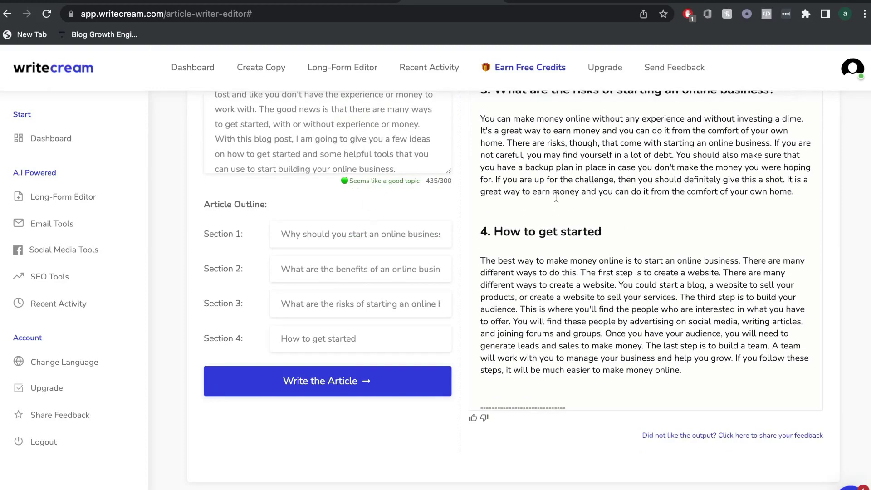
scroll(555, 196, "up", 2)
scroll(555, 196, "up", 5)
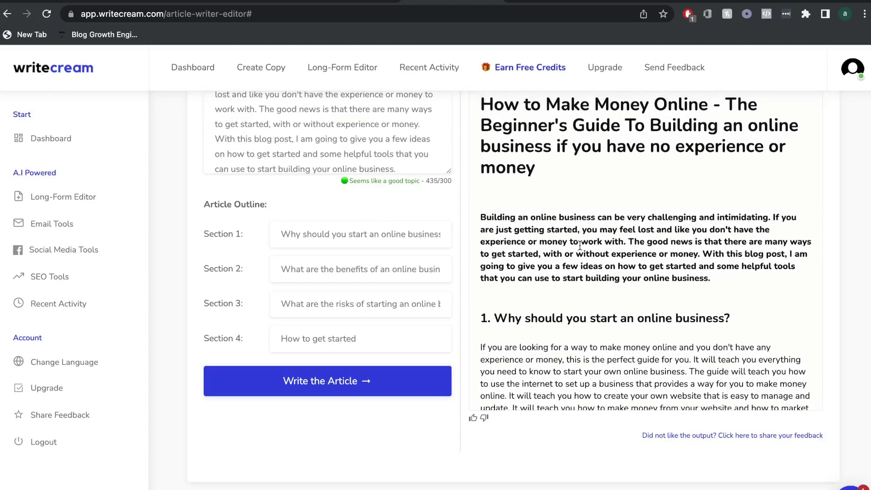
scroll(581, 250, "up", 5)
scroll(582, 250, "down", 3)
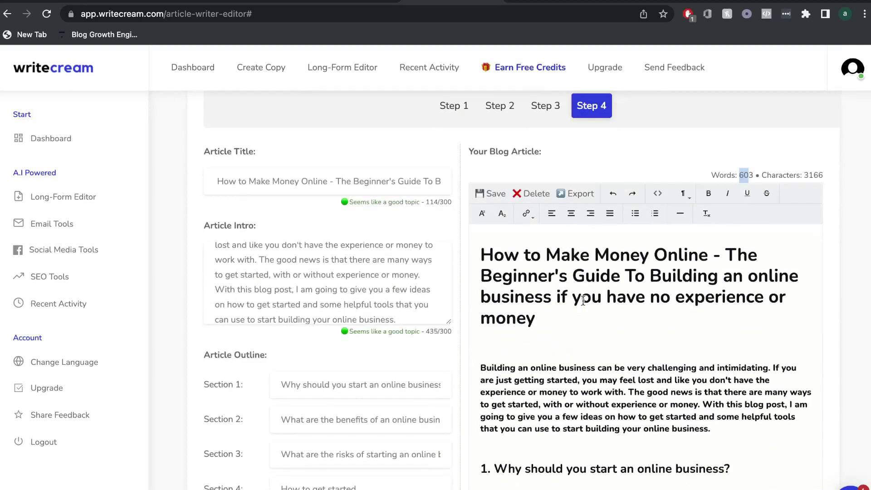
scroll(583, 300, "down", 1)
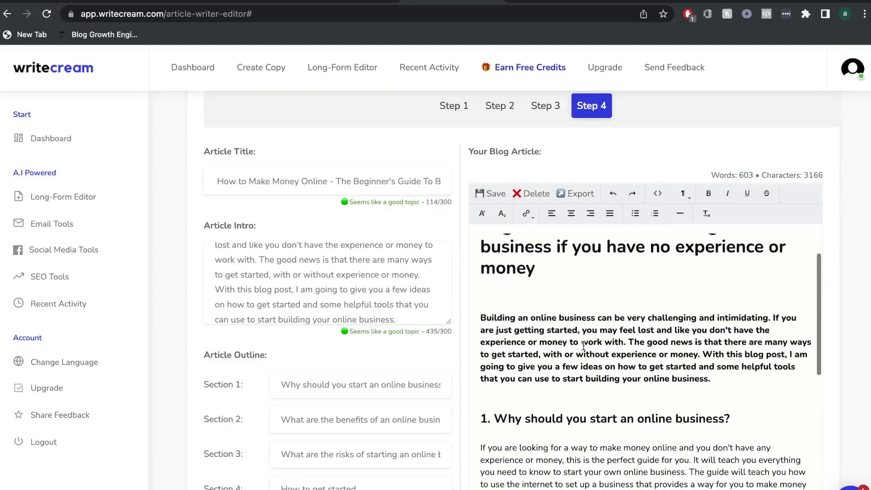
left_click(583, 303)
scroll(604, 318, "up", 1)
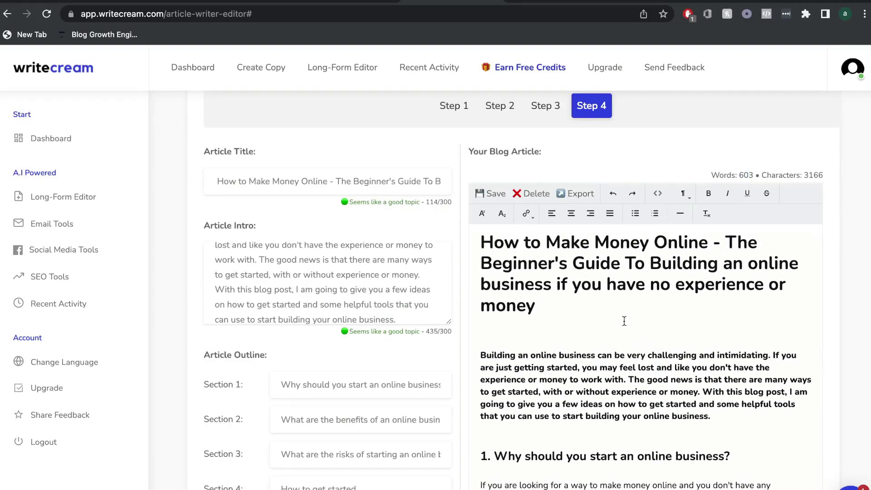
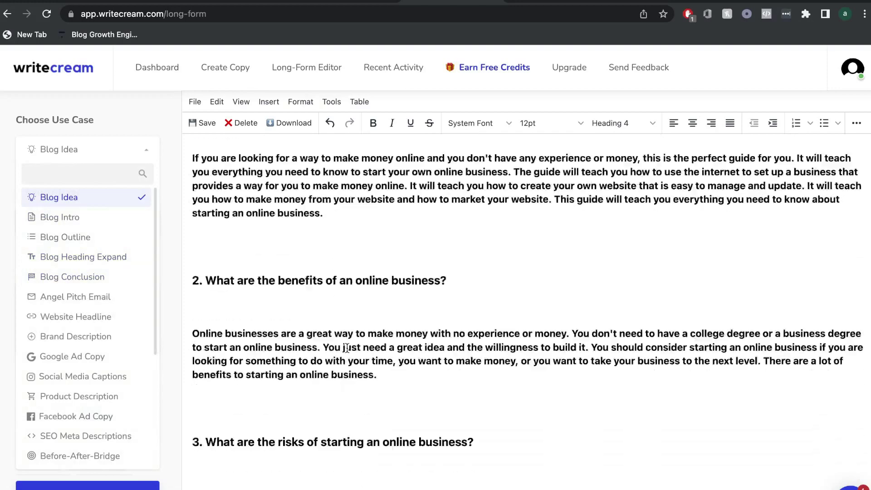
- Look over the article in the long-form editor and set the use case to Blog Heading Expand
scroll(368, 393, "down", 1)
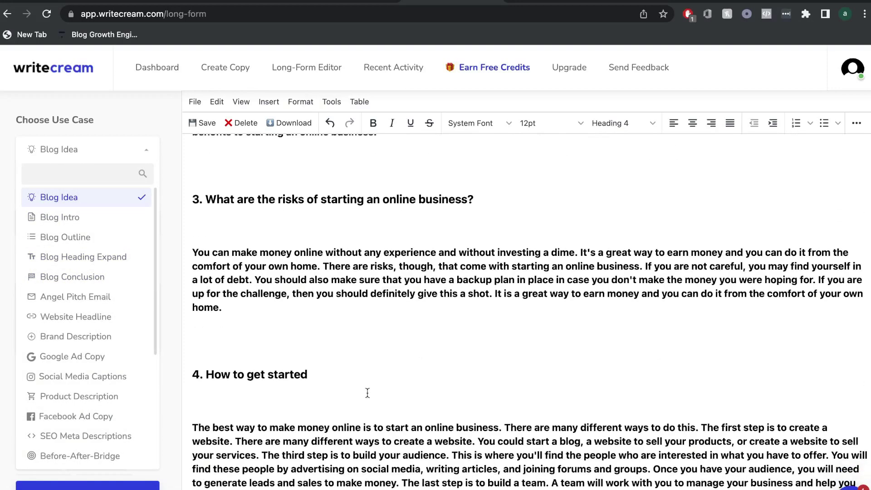
scroll(276, 410, "up", 10)
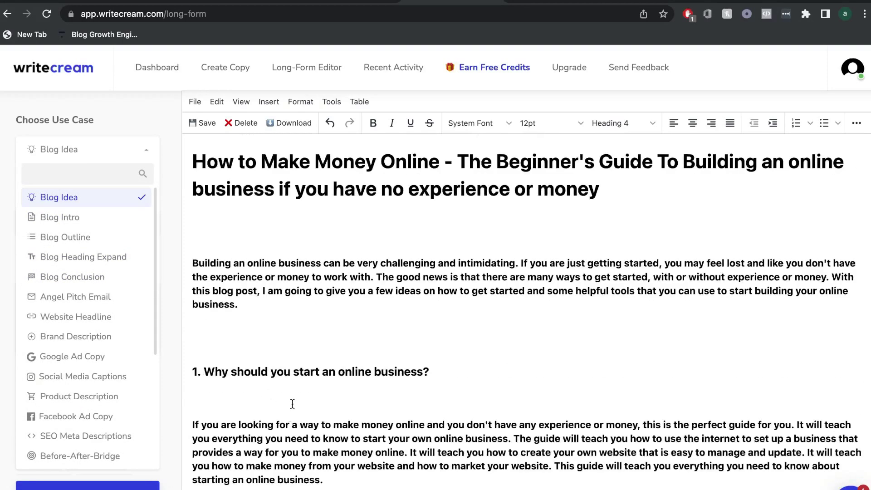
left_click(297, 335)
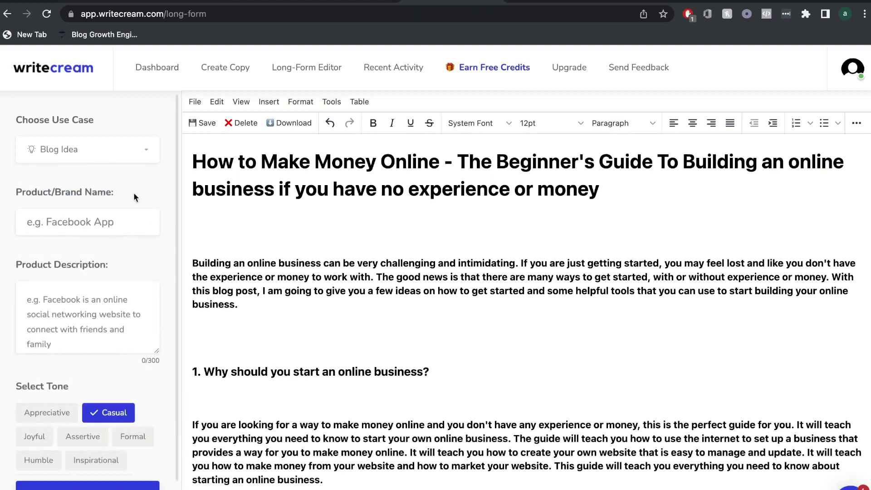
left_click(124, 154)
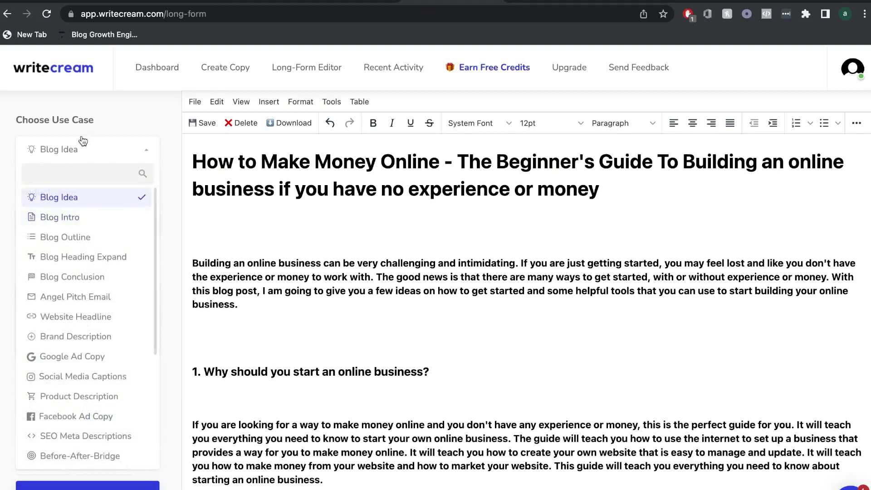
left_click(96, 258)
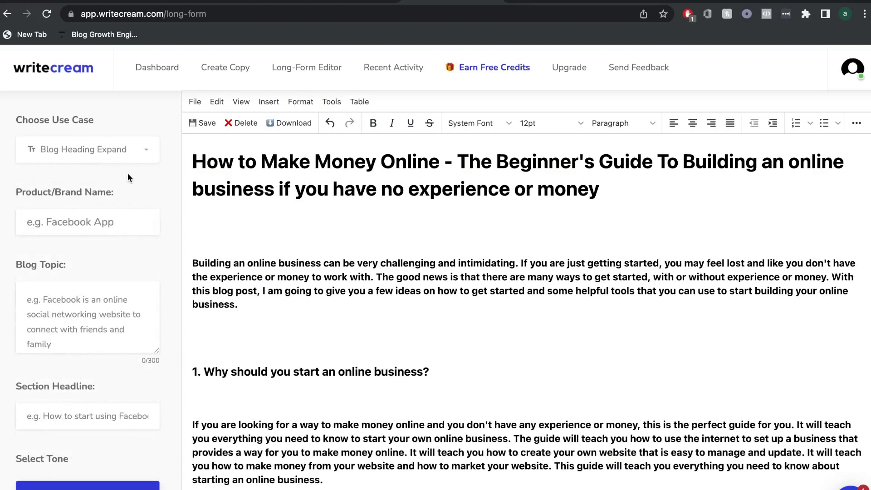
- Generate a heading expansion for section 1 with the blog topic "Why should you start an online business even if your a beginner or have no experience"
scroll(227, 295, "down", 2)
left_click(235, 314)
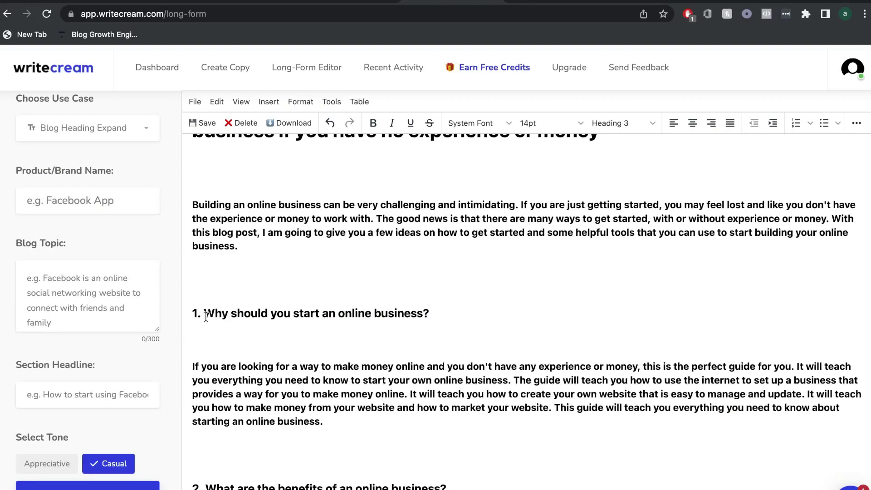
left_click_drag(205, 317, 423, 318)
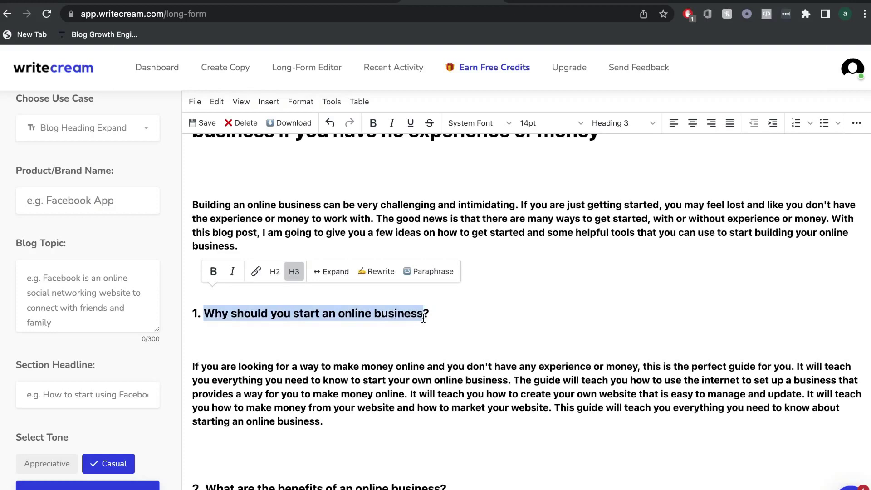
left_click(68, 294)
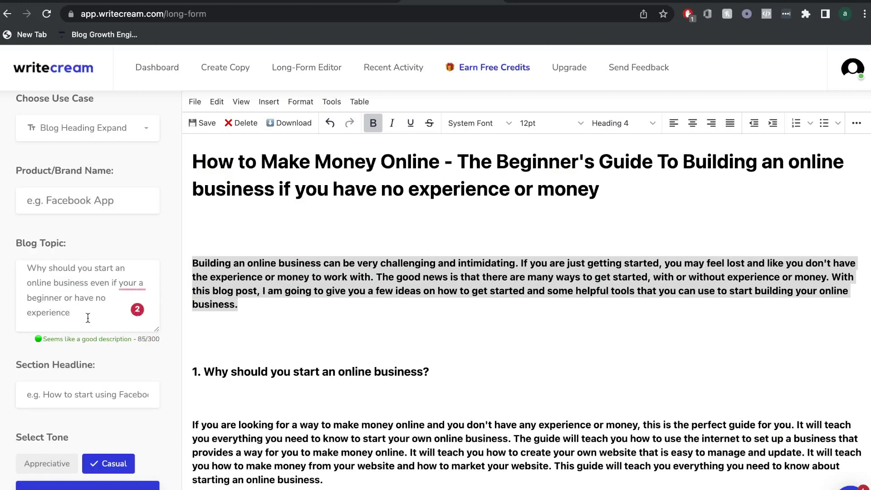
scroll(135, 327, "down", 3)
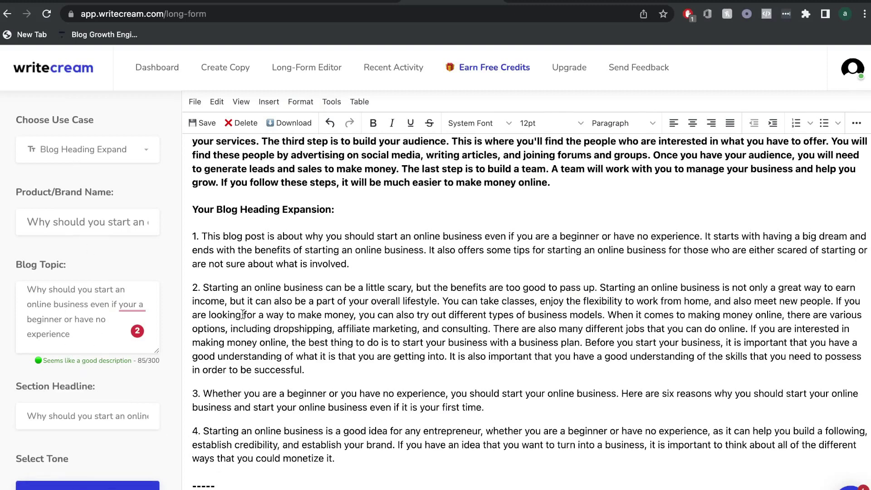
- Place the second generated expansion paragraph directly under the heading "1. Why should you start an online business?"
left_click_drag(204, 216, 205, 288)
key("super+c")
left_click(358, 431)
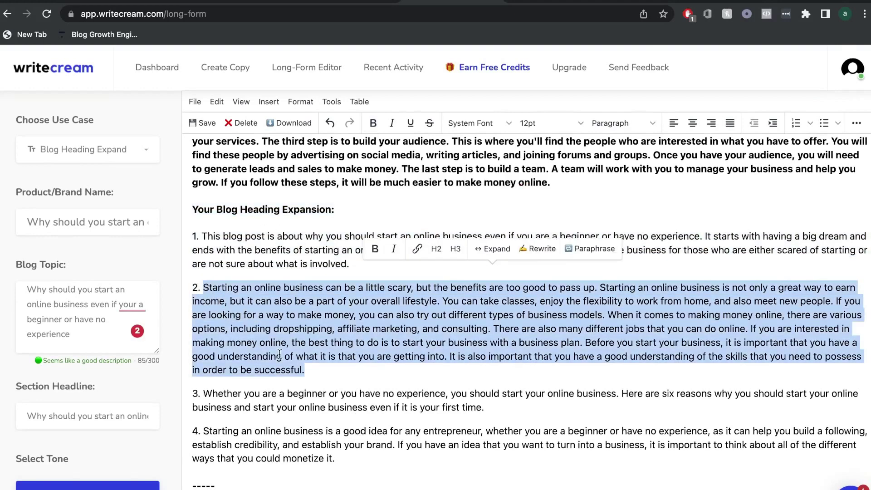
key("BackSpace")
scroll(279, 355, "up", 15)
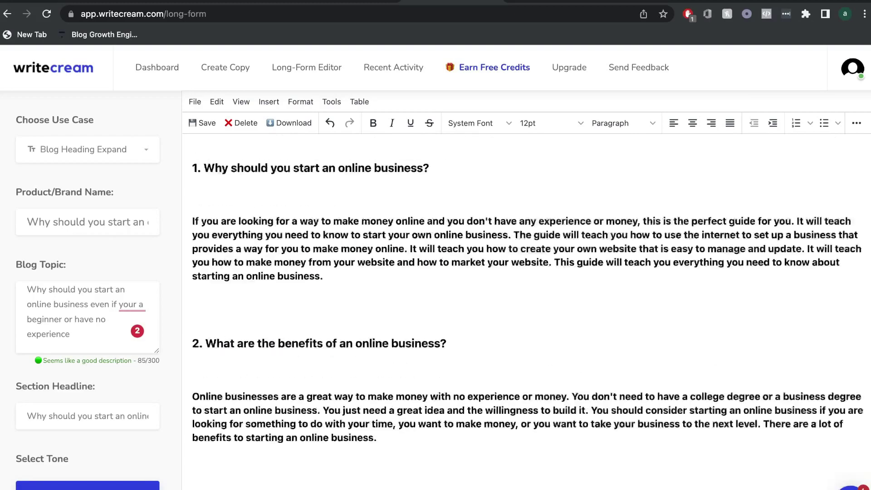
left_click(434, 373)
key("Return")
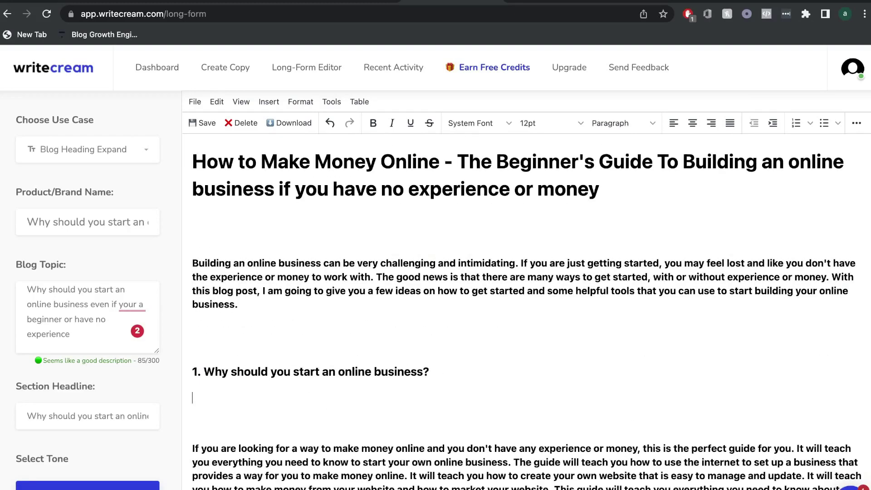
key("super+v")
- Replace the product/brand name with the section 2 heading text "What are the benefits of an online business?" copied from the article
scroll(451, 375, "down", 15)
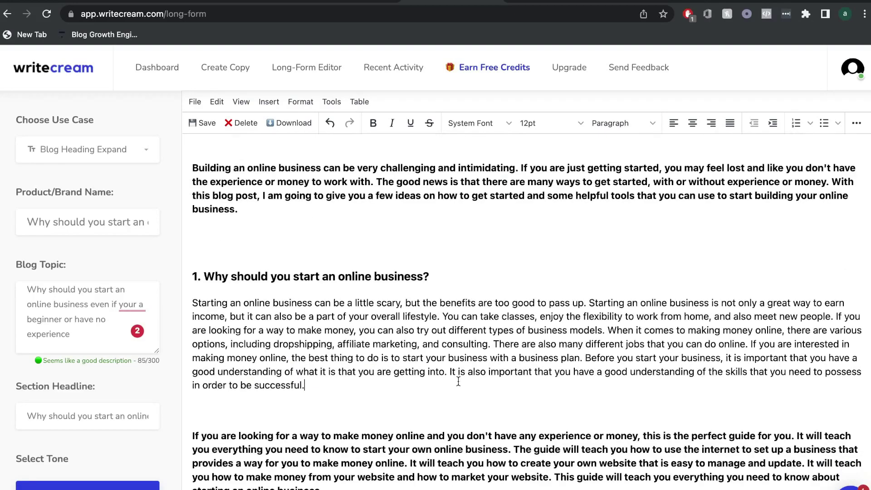
scroll(396, 344, "up", 5)
left_click_drag(206, 352, 443, 353)
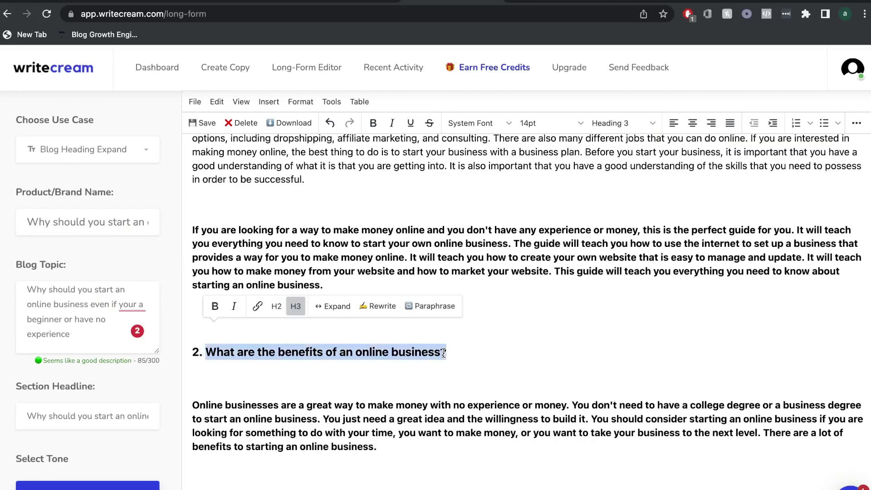
key("ctrl+c")
left_click(68, 222)
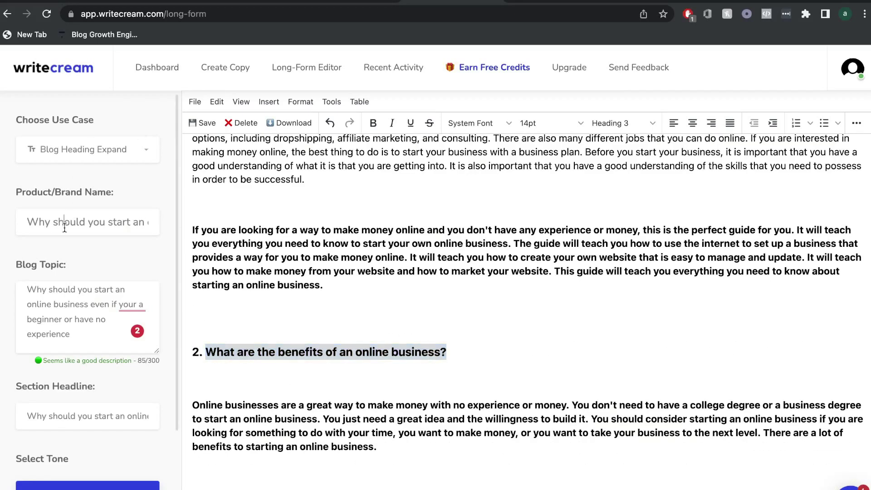
key("ctrl+a")
key("ctrl+v")
- Browse the available use cases, from the blog tools to Bullet Points and Quora Answer Assist
scroll(408, 451, "down", 1)
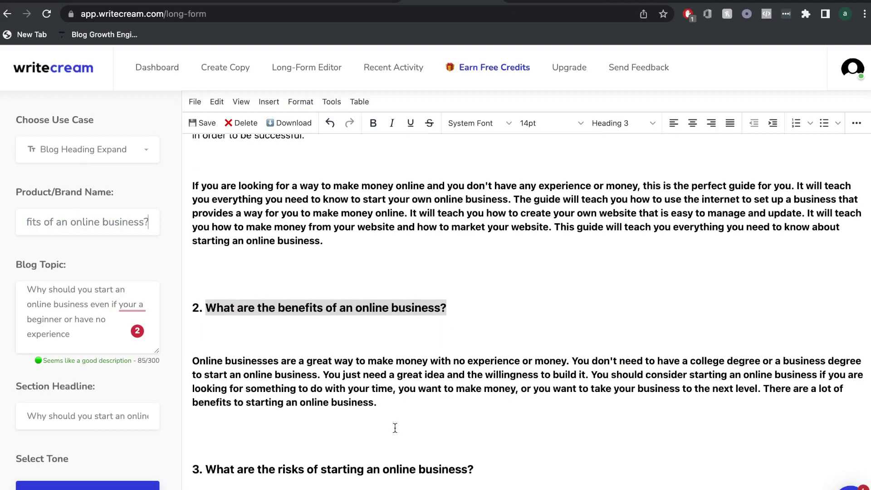
scroll(359, 405, "down", 1)
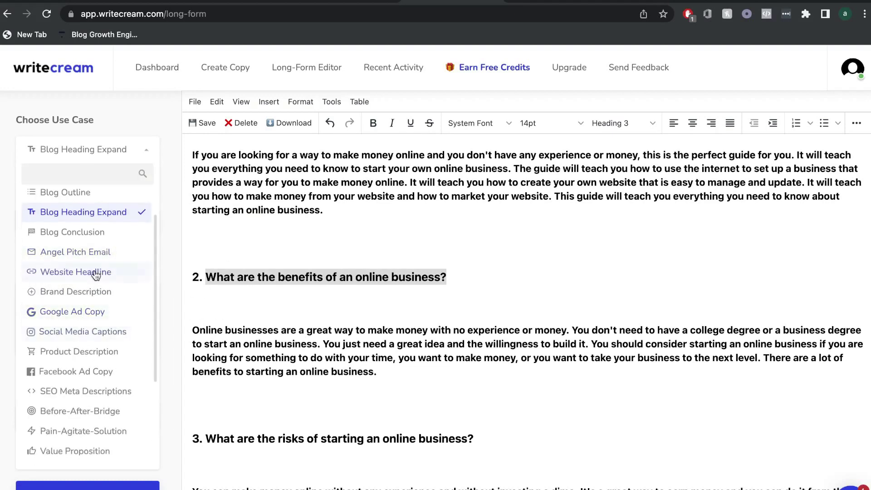
scroll(93, 327, "down", 3)
scroll(93, 327, "down", 2)
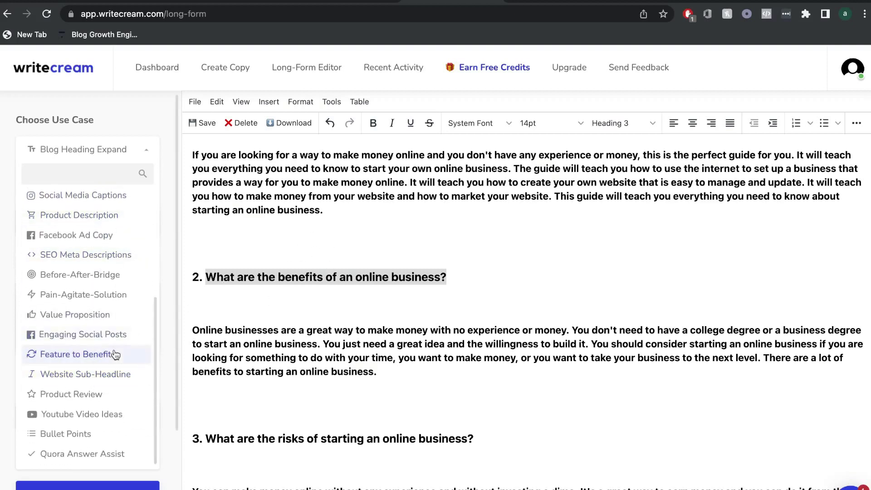
scroll(295, 336, "down", 2)
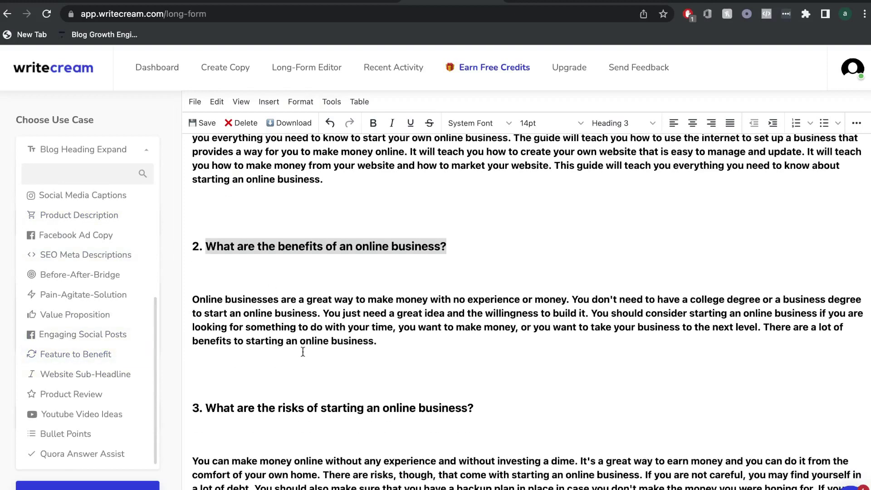
left_click(115, 155)
left_click(114, 154)
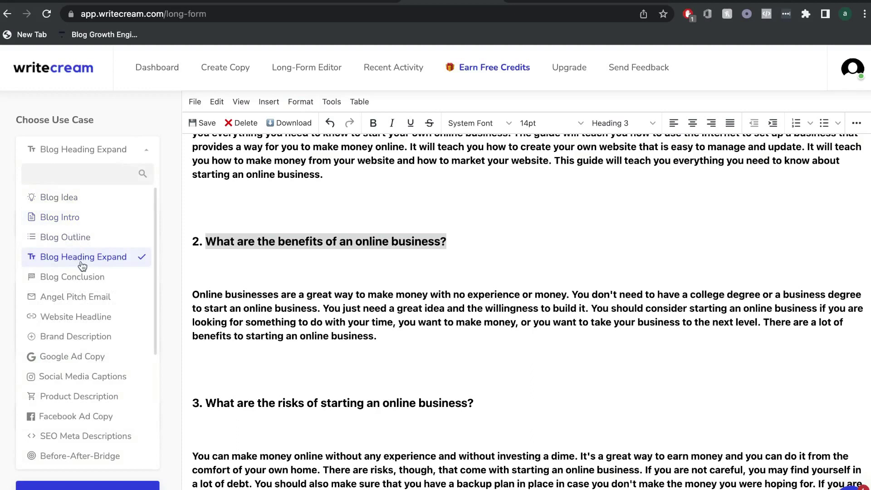
scroll(82, 272, "down", 4)
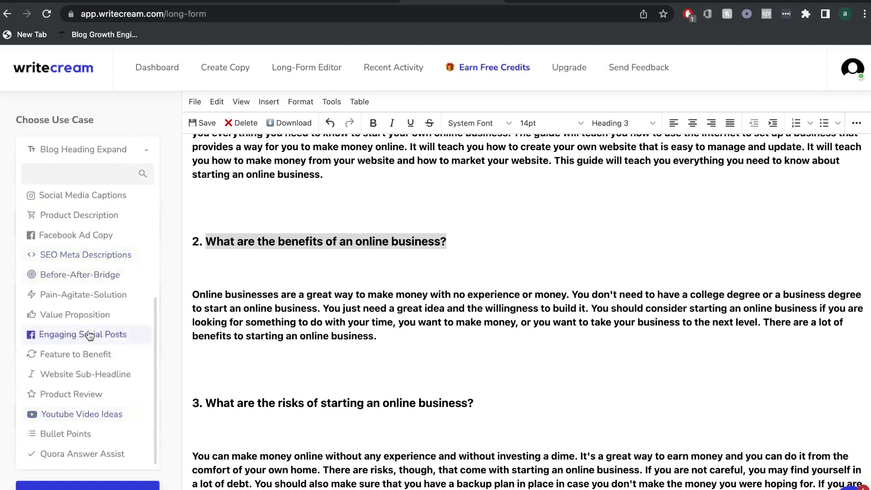
scroll(88, 336, "up", 1)
scroll(90, 335, "up", 2)
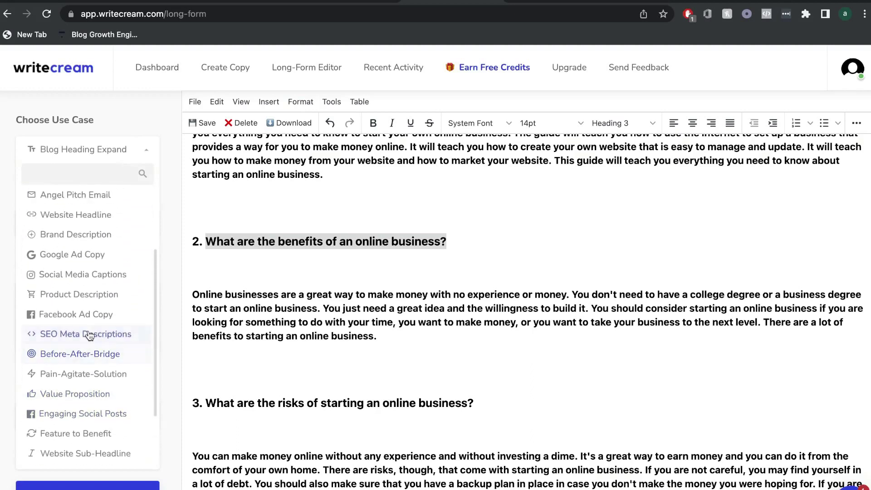
scroll(90, 306, "up", 2)
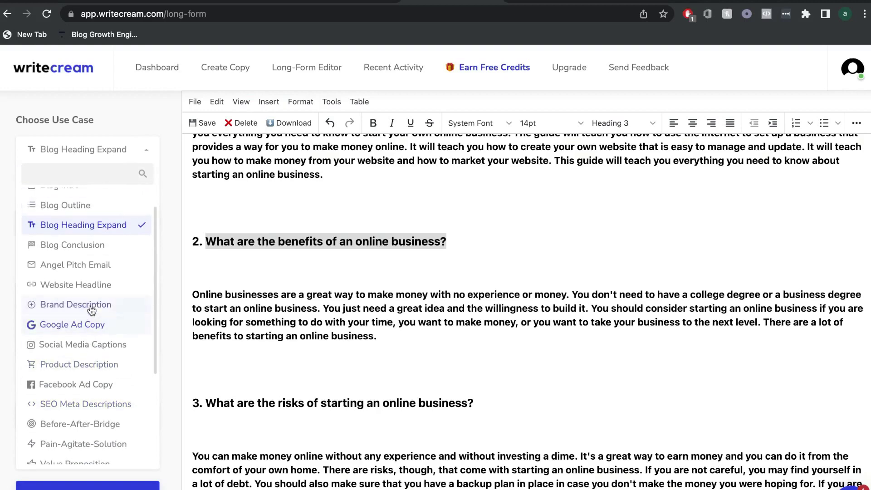
- Try the Brand Description and Value Proposition use cases in turn
left_click(91, 304)
left_click(80, 153)
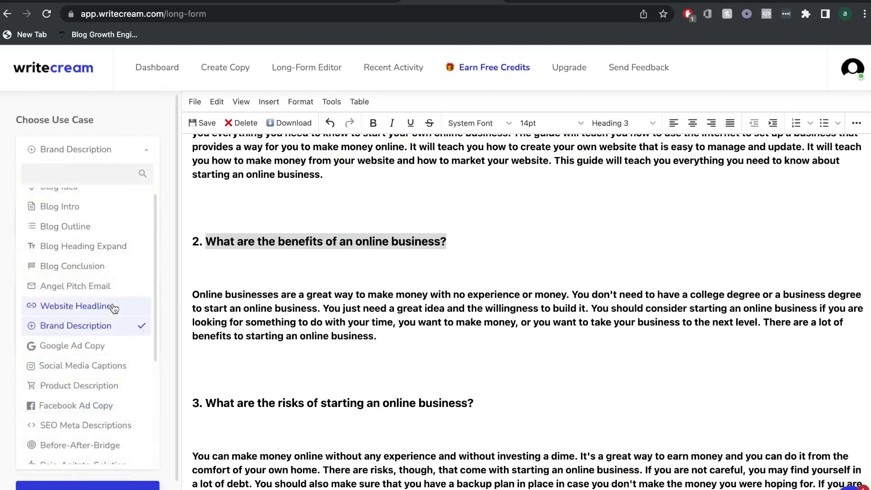
scroll(113, 308, "down", 4)
left_click(91, 326)
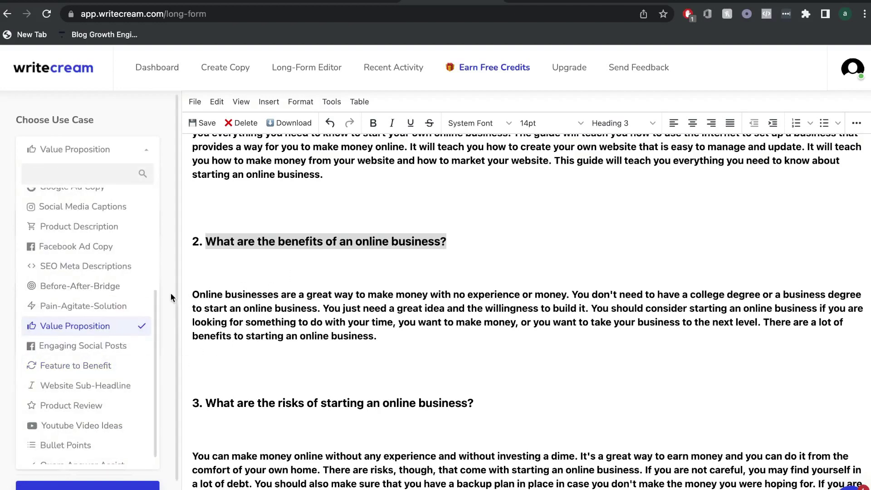
- Put the insertion point below the article's last paragraph, set the use case to Blog Conclusion and check its input fields
scroll(408, 341, "down", 5)
left_click(453, 390)
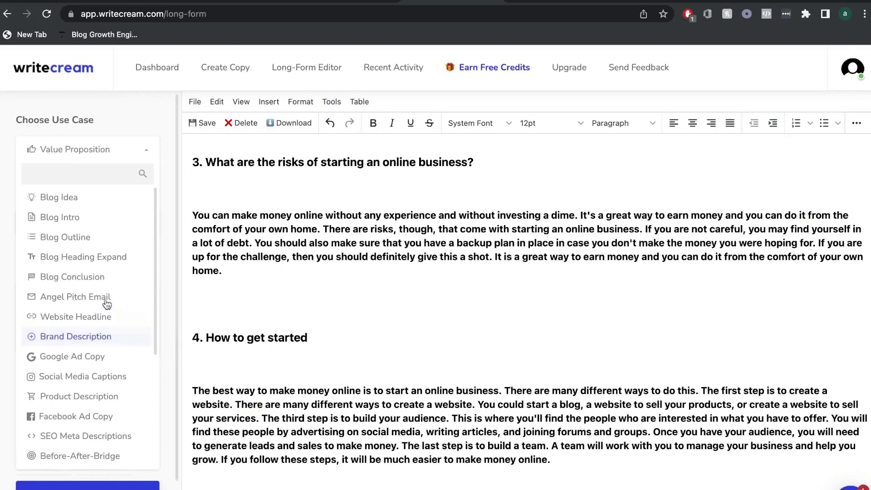
left_click(91, 278)
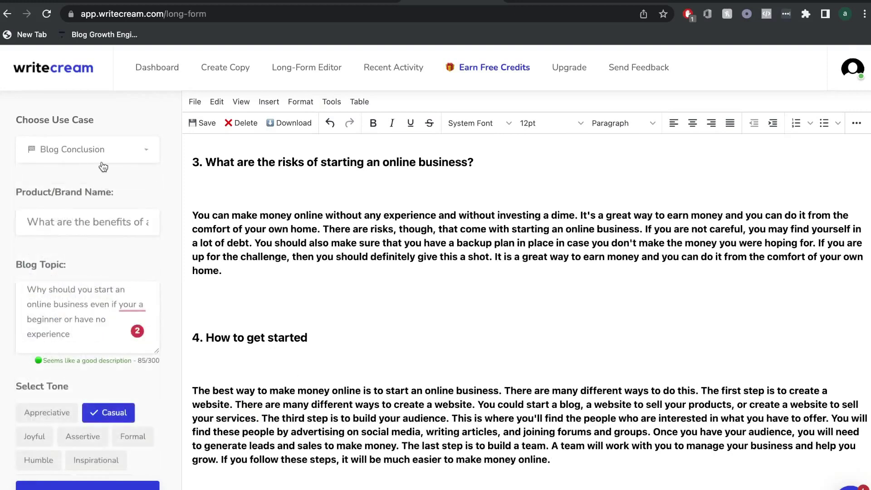
scroll(222, 422, "down", 1)
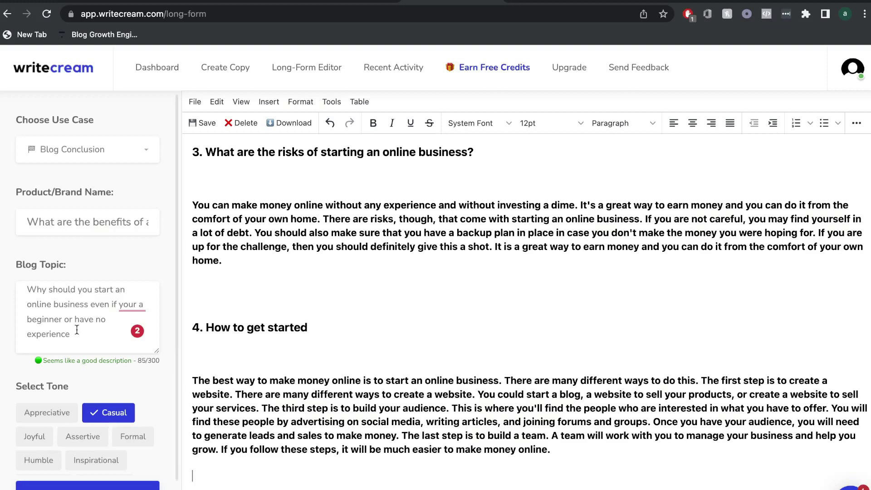
scroll(77, 336, "down", 1)
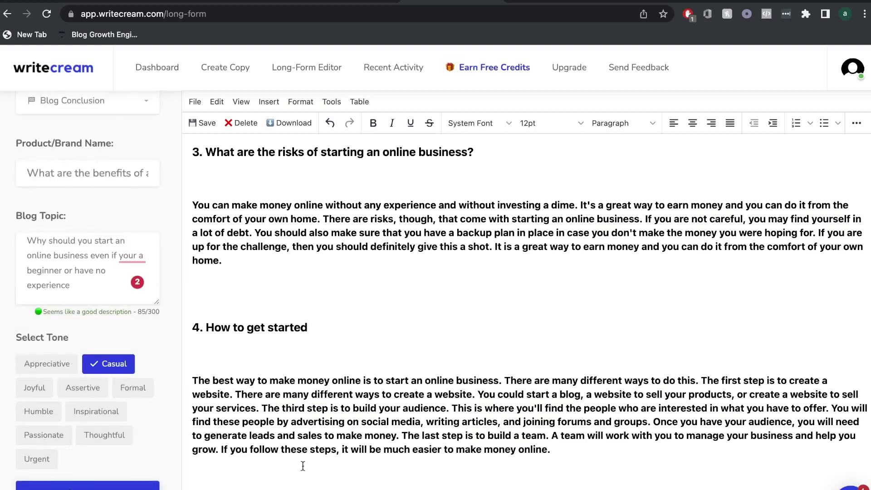
- Copy the third generated blog conclusion and insert it below the last paragraph of the "How to get started" section
scroll(264, 478, "down", 7)
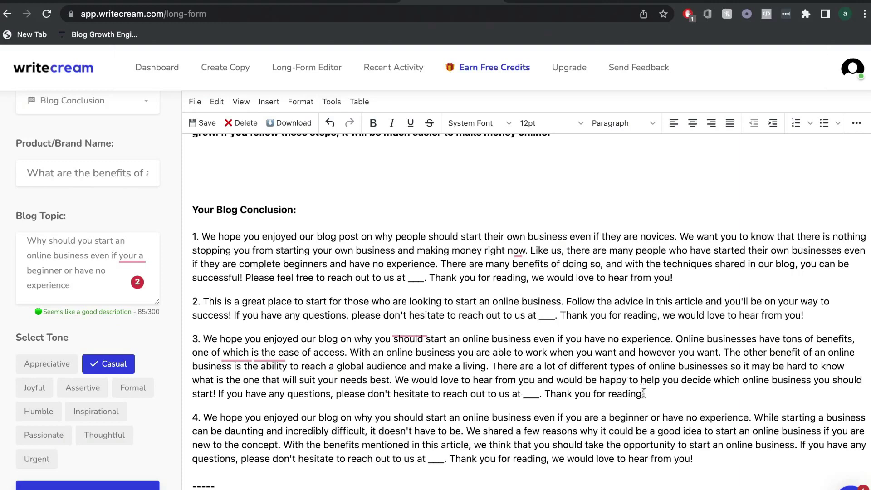
left_click_drag(644, 393, 203, 344)
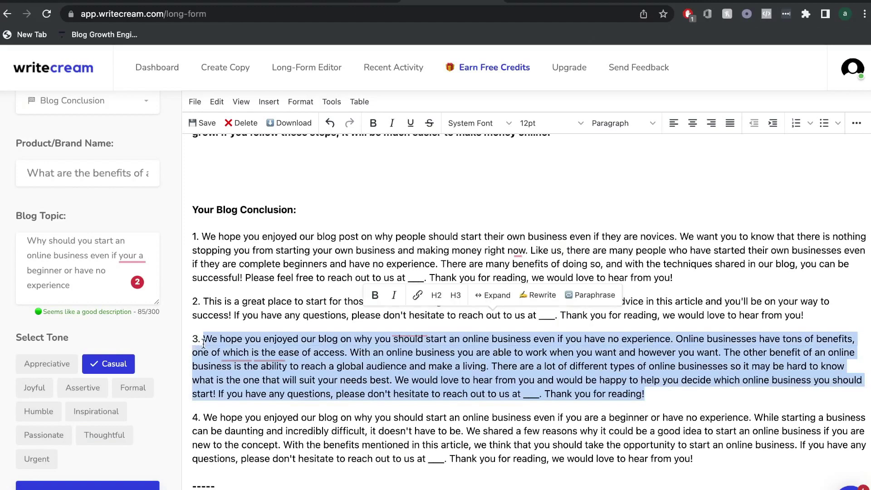
scroll(203, 344, "up", 5)
left_click(551, 309)
key("Return")
key("Return")
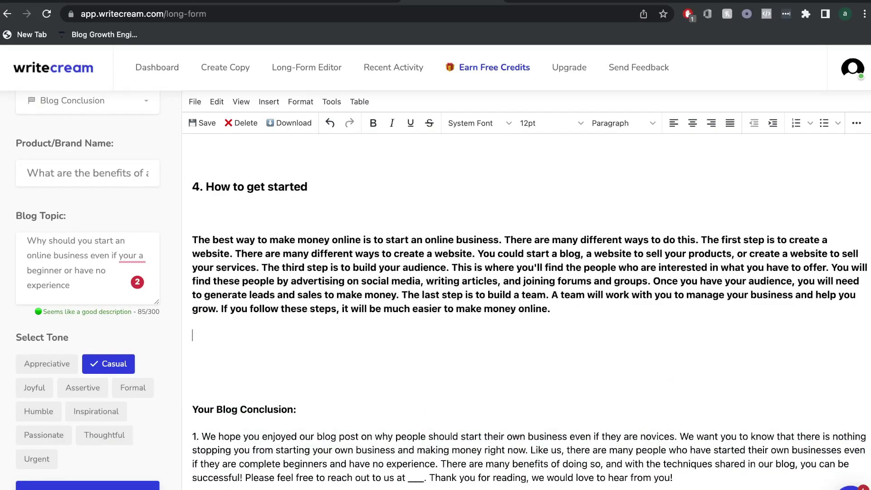
- Review the assembled article from its title down to the conclusion, and check the list of use cases
key("super+Up")
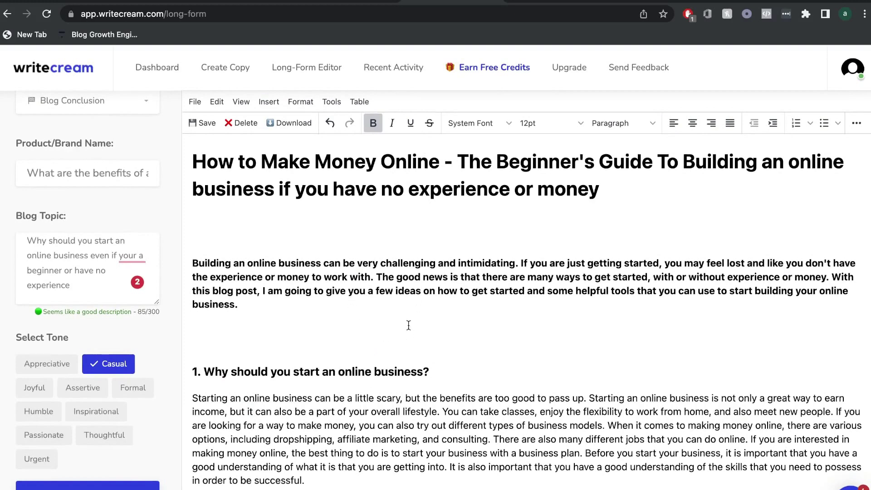
scroll(409, 325, "down", 4)
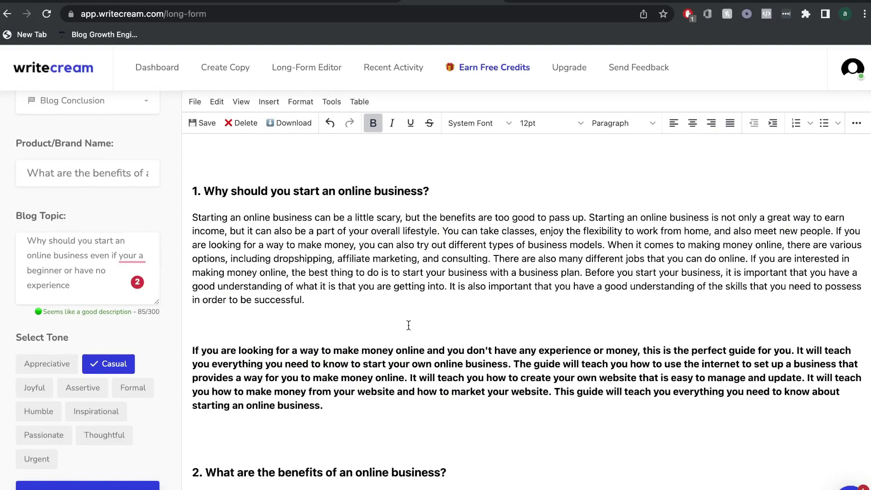
scroll(469, 337, "down", 5)
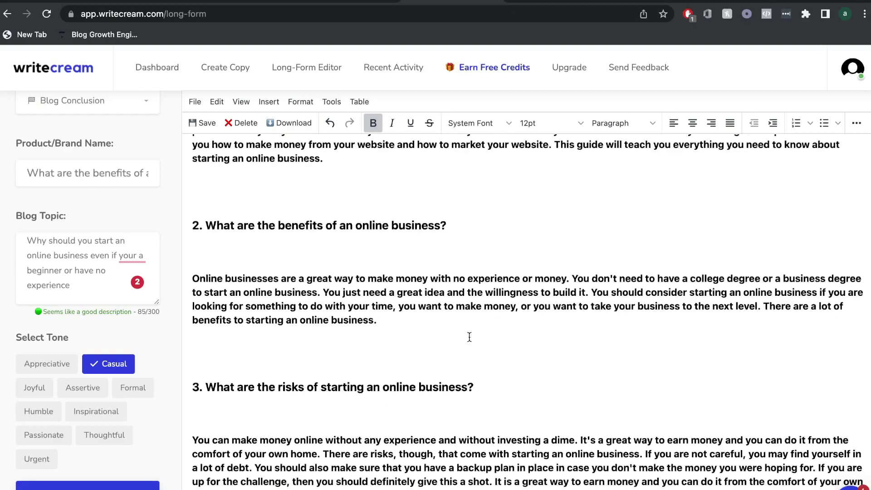
scroll(511, 346, "down", 6)
scroll(511, 347, "down", 2)
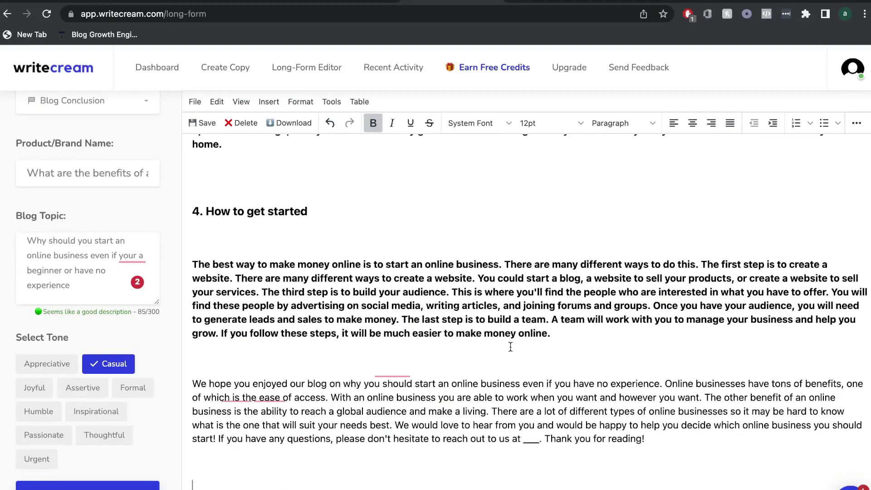
scroll(397, 366, "up", 17)
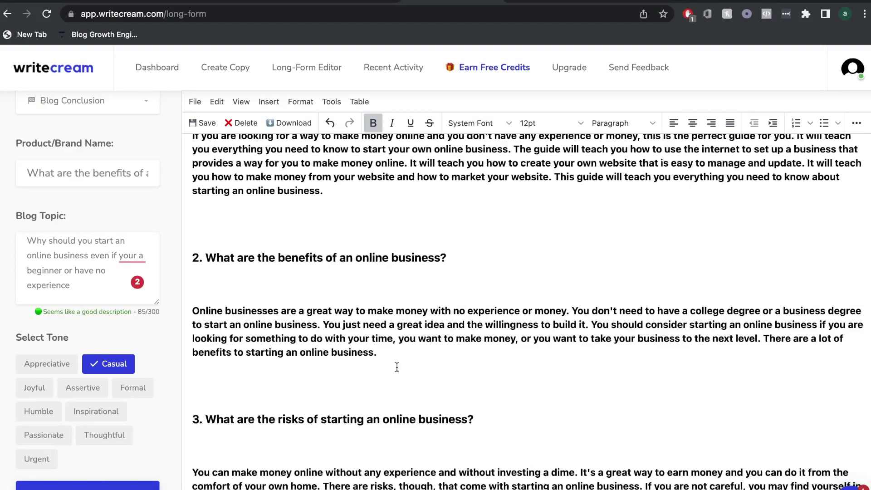
scroll(185, 166, "up", 1)
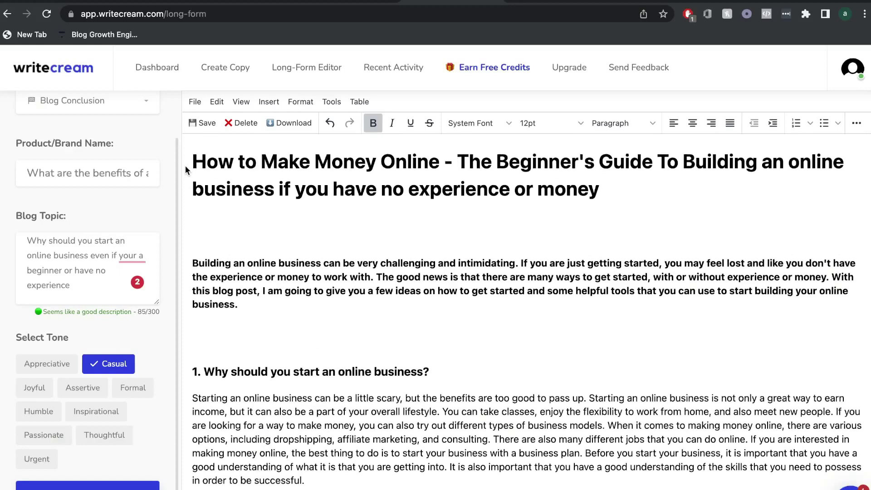
left_click(128, 107)
left_click(302, 264)
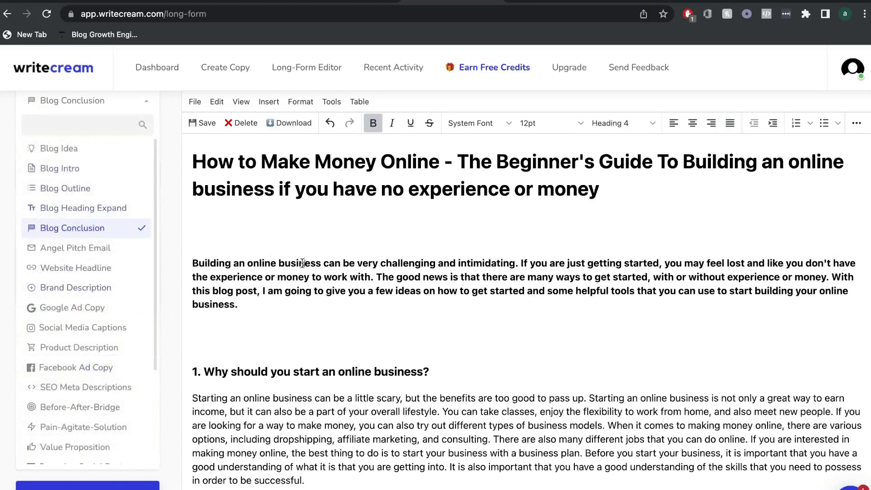
left_click(307, 340)
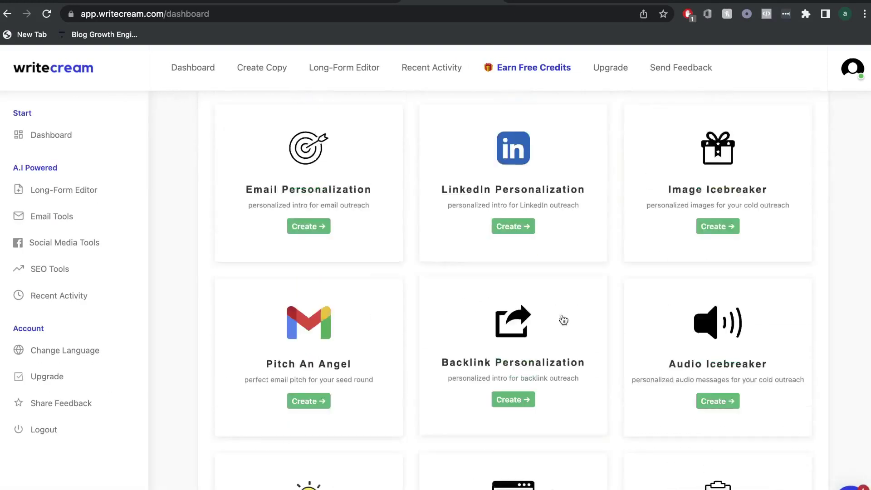
- Browse the Email and Copywriting content types on the dashboard
scroll(559, 320, "up", 3)
left_click(452, 232)
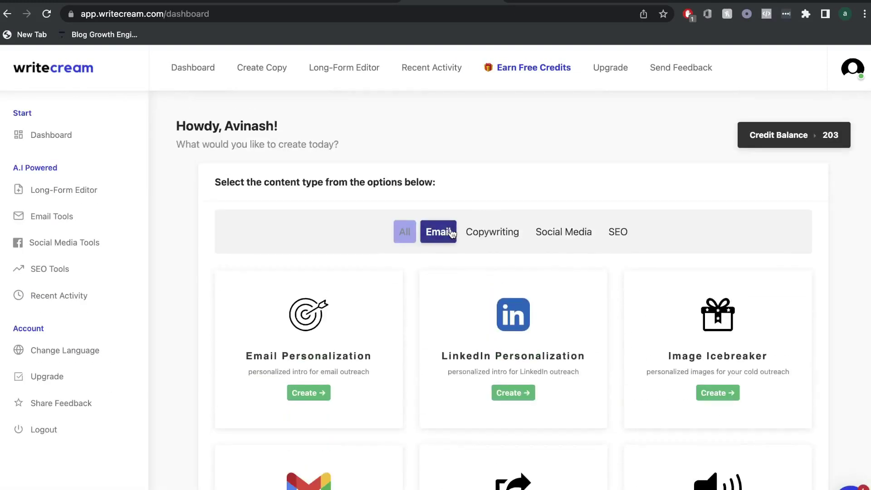
scroll(519, 269, "down", 6)
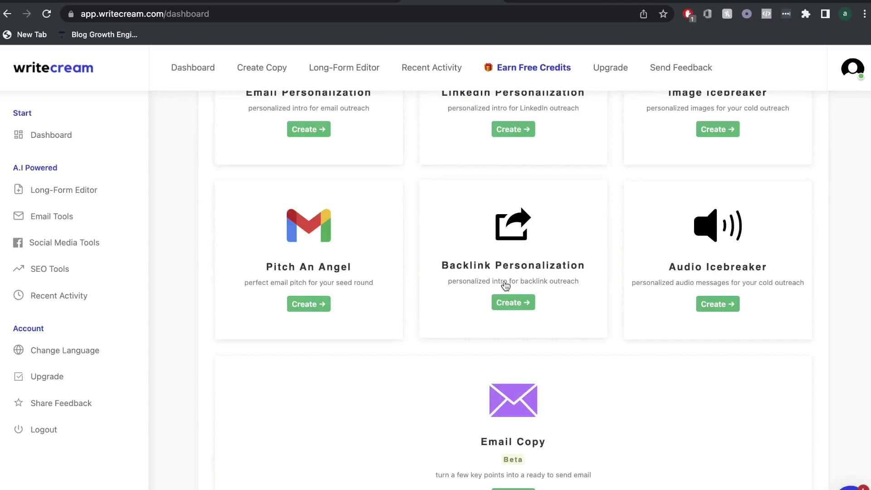
scroll(506, 285, "up", 6)
left_click(494, 231)
scroll(516, 307, "down", 1)
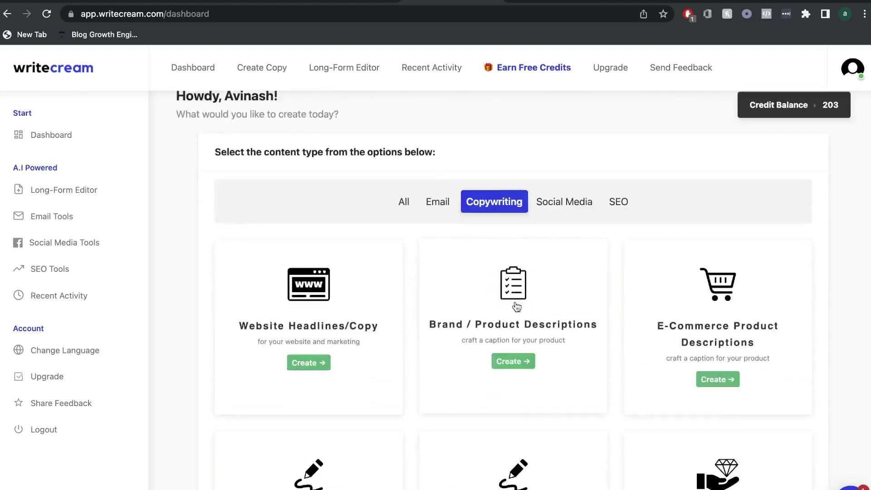
scroll(517, 307, "down", 12)
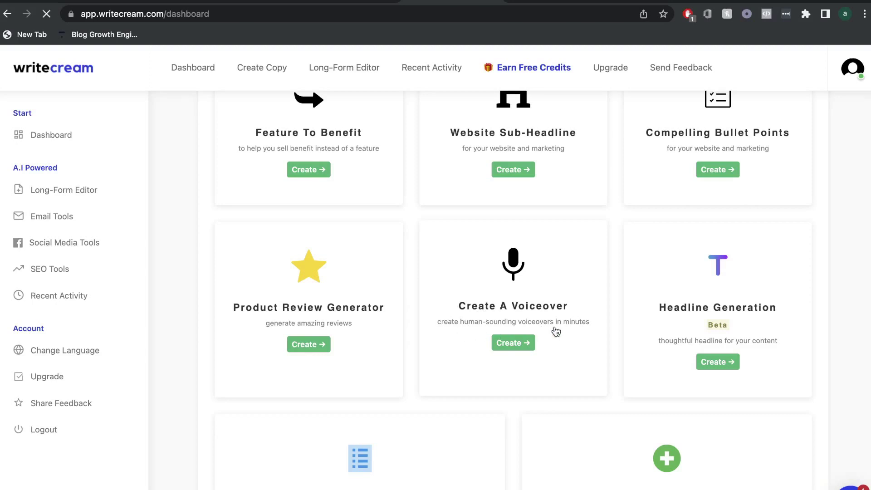
- Open the generated blog article from the recent activity and examine its input data and output text
left_click(107, 312)
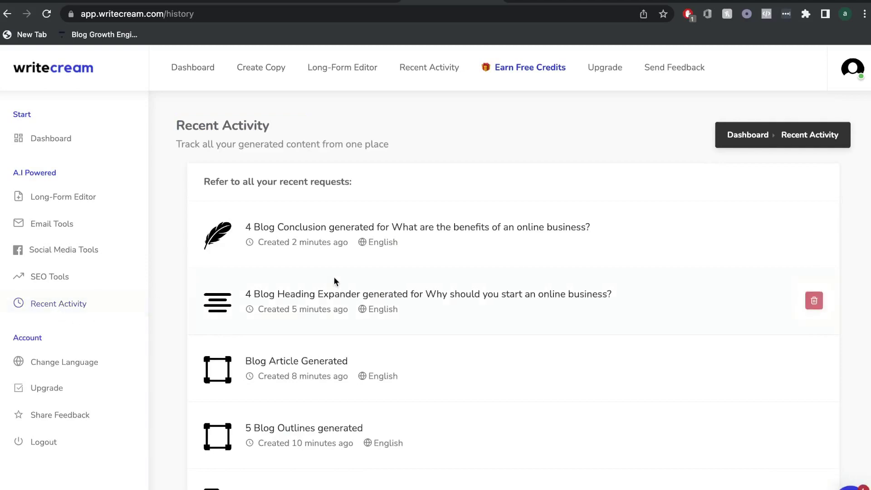
scroll(334, 281, "down", 2)
left_click(311, 305)
scroll(437, 297, "down", 1)
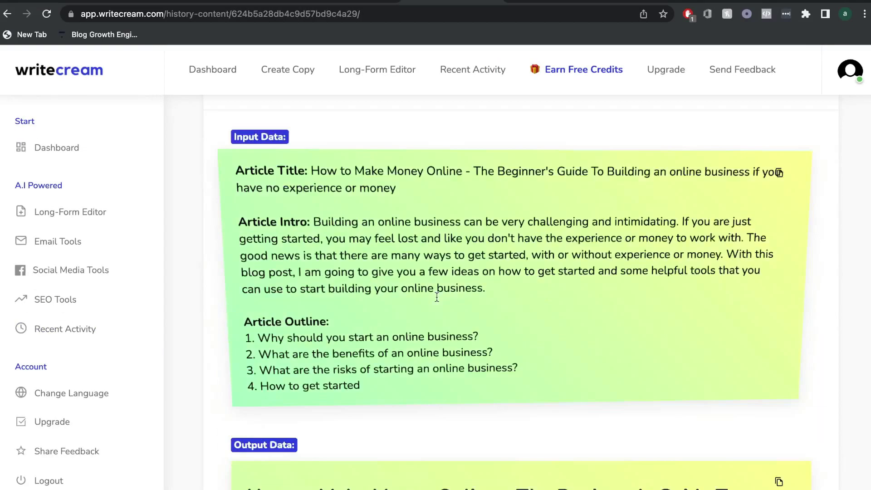
scroll(437, 297, "down", 3)
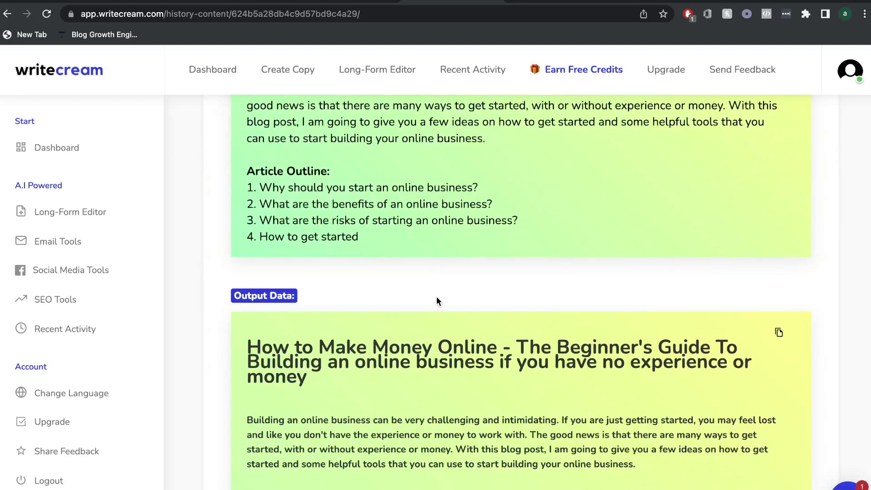
scroll(436, 302, "down", 5)
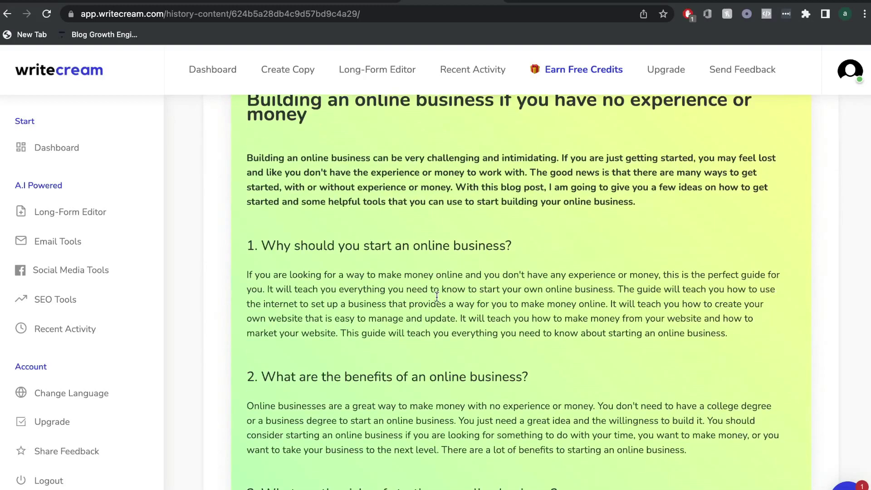
scroll(378, 234, "up", 2)
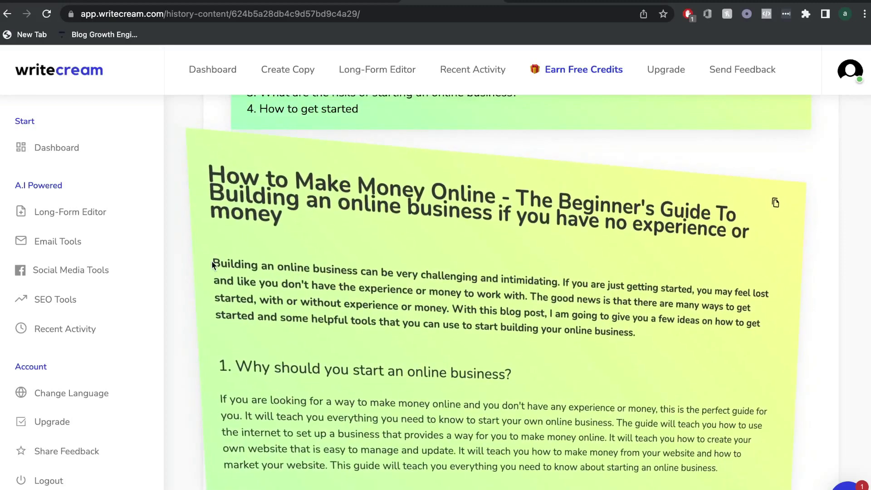
left_click_drag(212, 260, 399, 399)
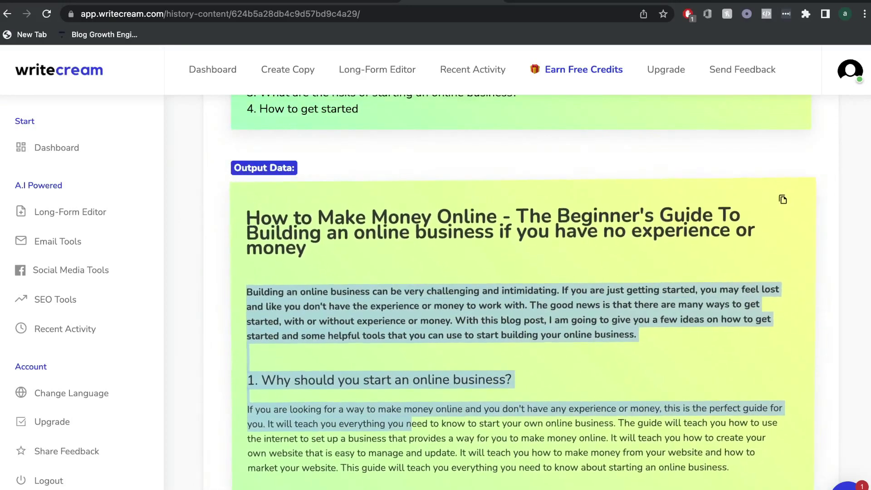
left_click(815, 159)
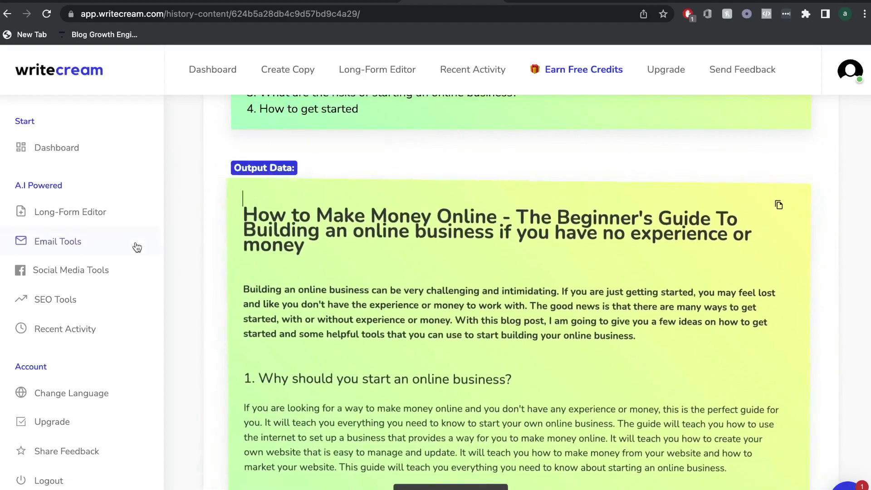
- Open the Create A Voiceover tool from the Copywriting content types and paste the copied blog conclusion as its text
left_click(90, 155)
left_click(490, 230)
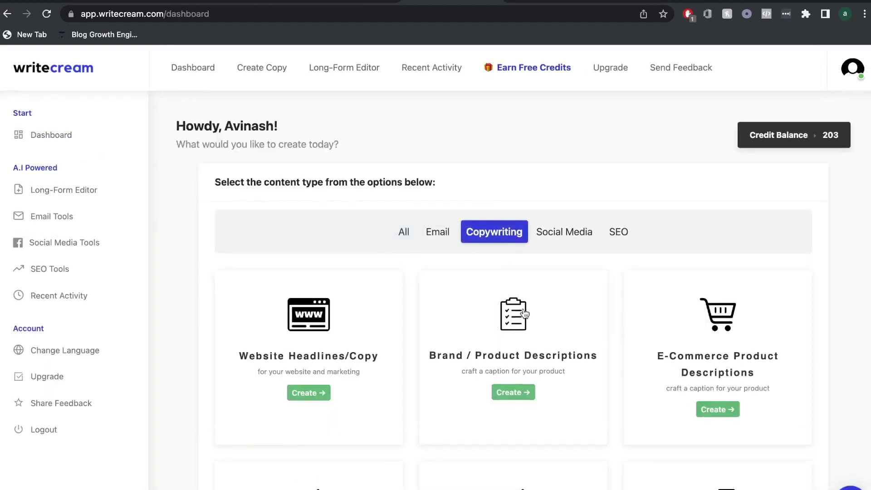
scroll(522, 309, "down", 6)
scroll(521, 312, "down", 7)
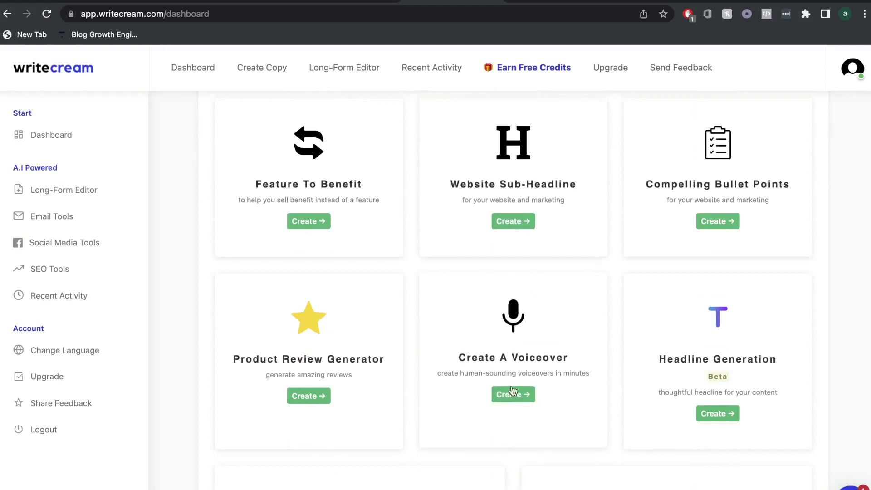
left_click(510, 394)
left_click(402, 268)
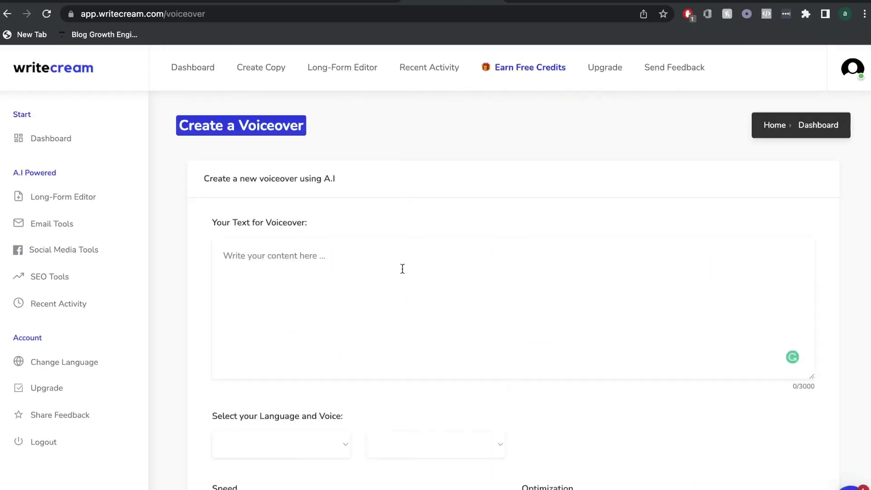
key("super+v")
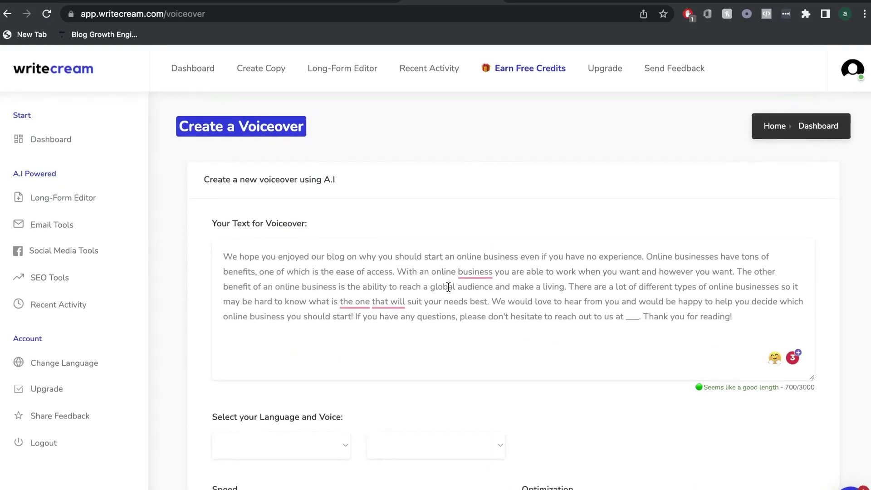
- Remove the blank placeholder and "Thank you for reading!" from the voiceover text, ending it with a period after "reach out to us at"
key("BackSpace")
key("BackSpace")
key("BackSpace")
key("BackSpace")
key("BackSpace")
key("BackSpace")
key("BackSpace")
key("BackSpace")
key("BackSpace")
key("BackSpace")
key("BackSpace")
key("BackSpace")
key("BackSpace")
key("BackSpace")
key("BackSpace")
key("BackSpace")
key("BackSpace")
key("BackSpace")
key("BackSpace")
key("BackSpace")
type(".")
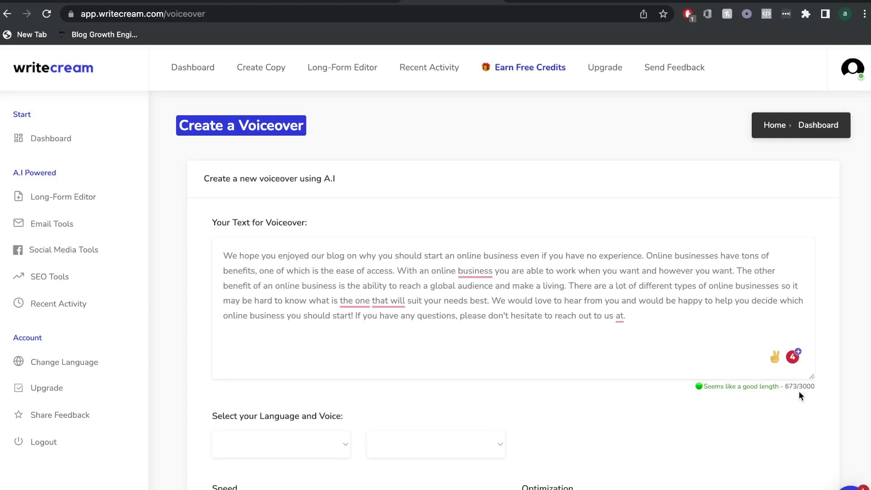
- Set the voiceover language to English, US and the voice to Matthew, Male
scroll(628, 292, "down", 3)
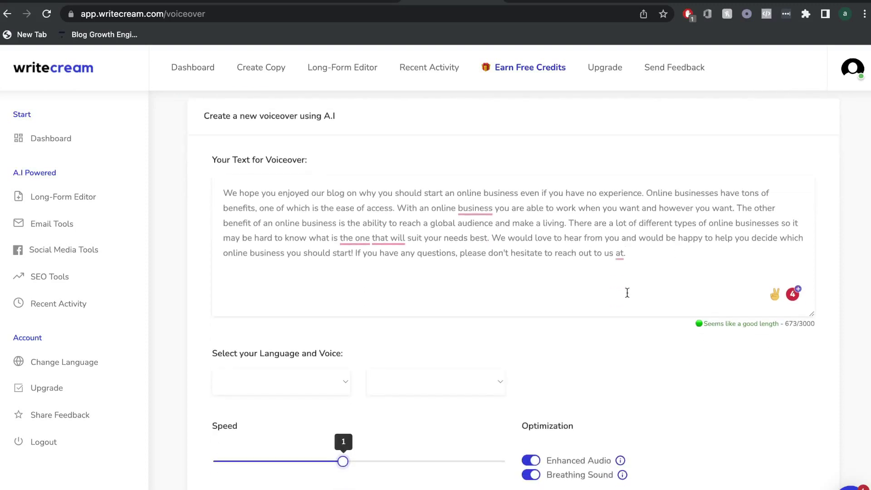
left_click(331, 342)
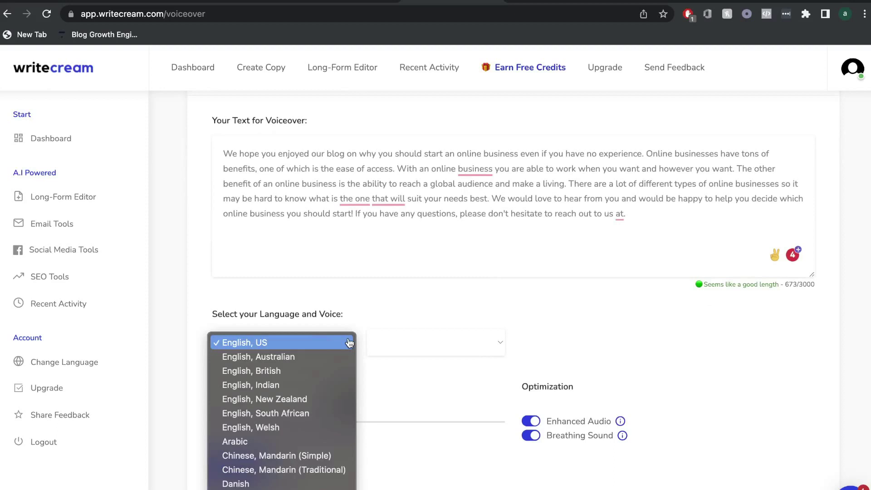
scroll(358, 309, "up", 1)
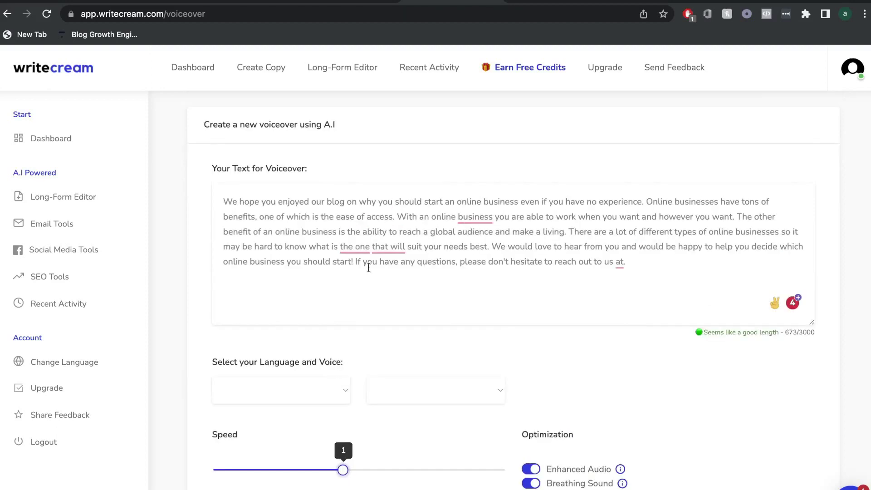
scroll(313, 325, "down", 1)
left_click(323, 328)
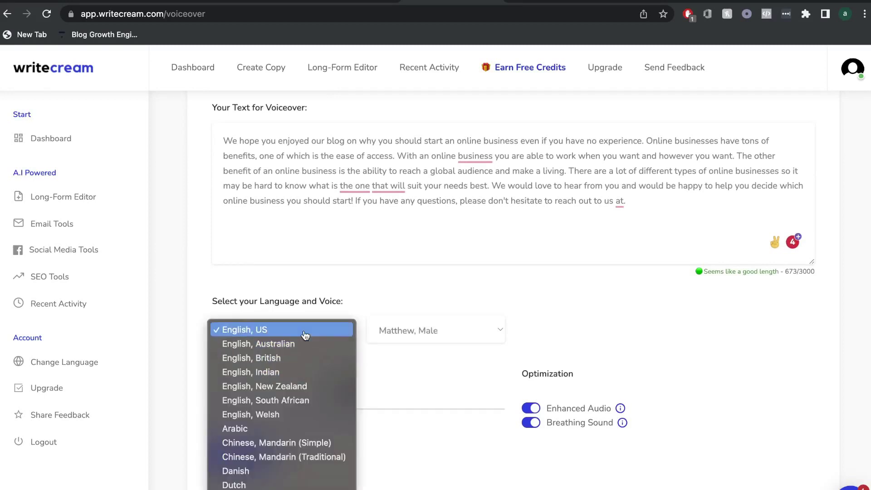
left_click(287, 330)
left_click(428, 338)
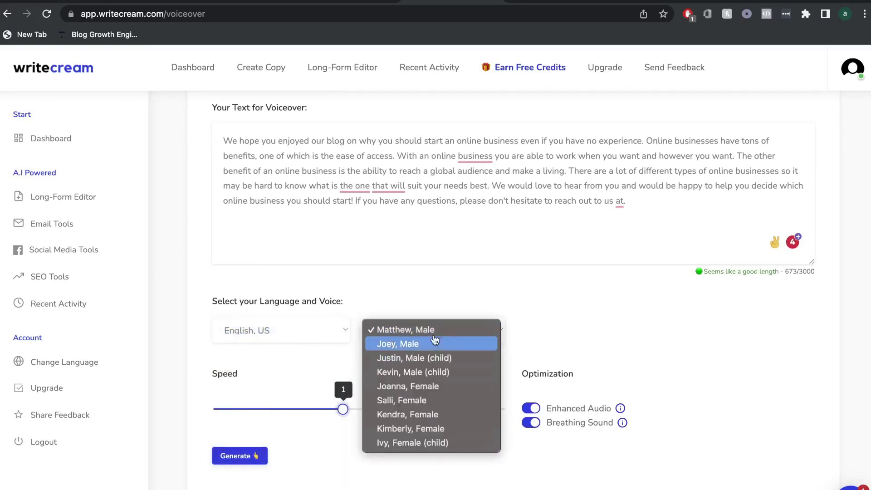
left_click(435, 329)
- Generate the voiceover from the entered conclusion text
scroll(477, 289, "down", 1)
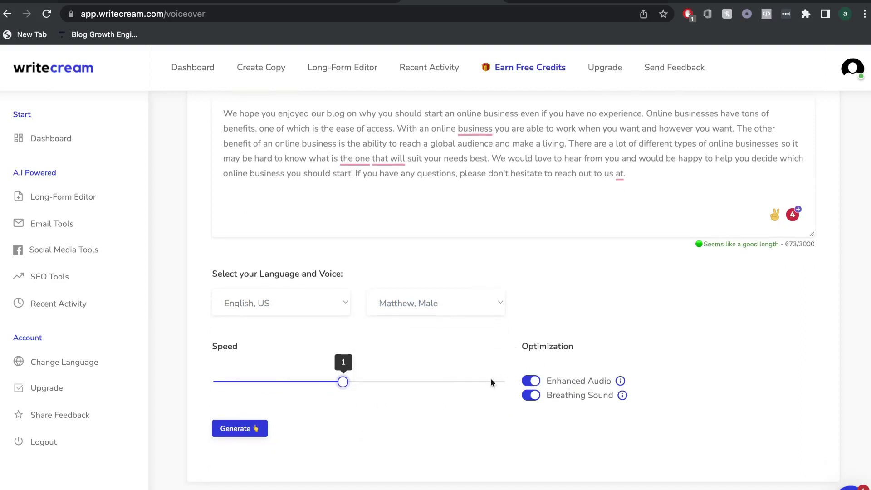
left_click(252, 429)
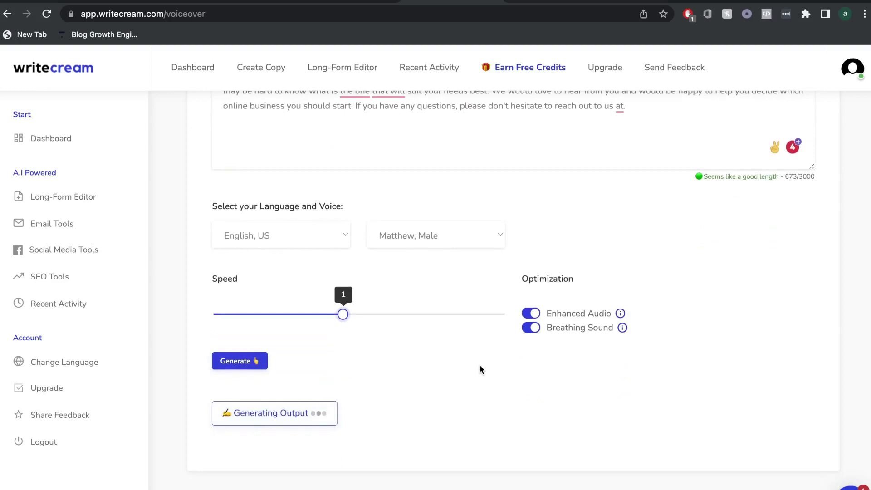
scroll(431, 372, "up", 7)
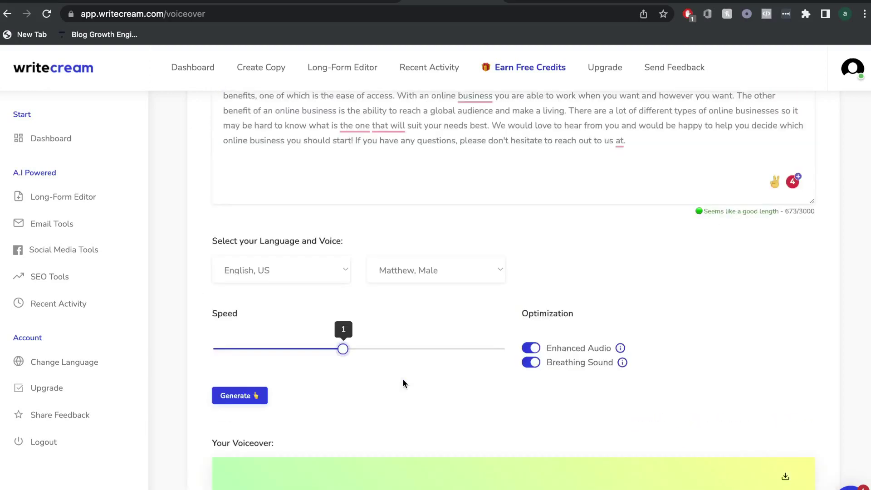
- Play the generated voiceover and the personalized audio message, raising the volume, and review the voiceover settings
scroll(403, 384, "down", 4)
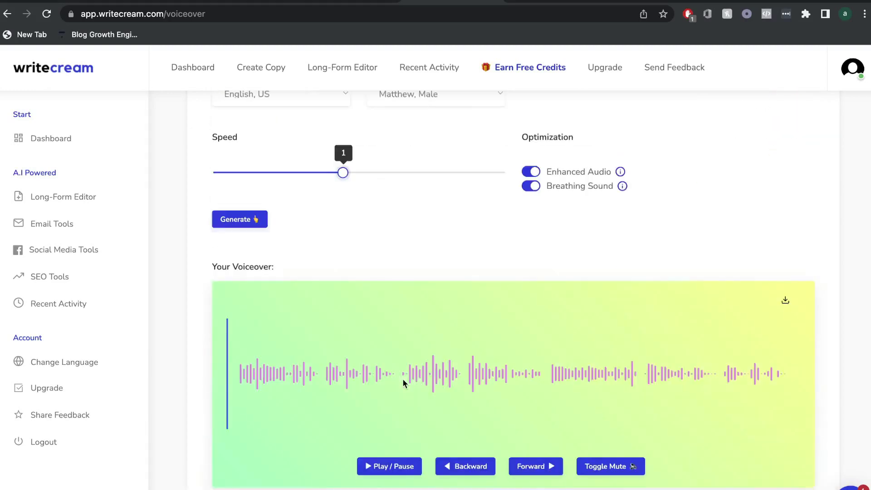
left_click(400, 471)
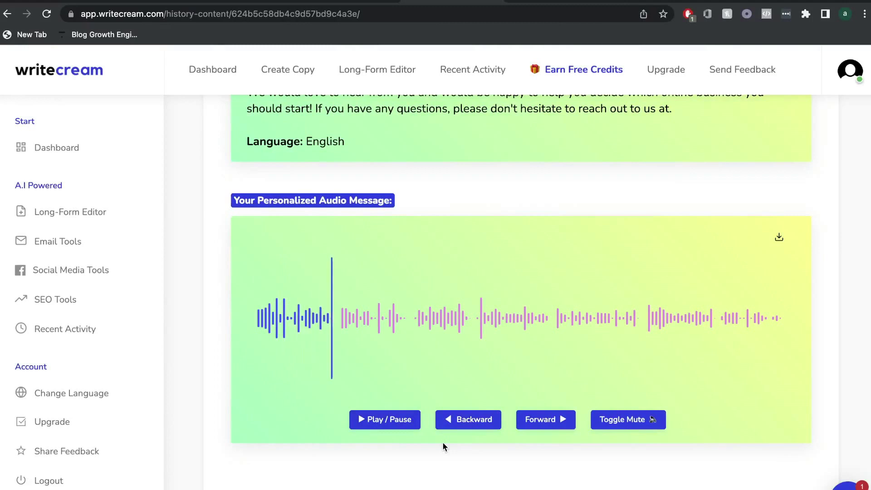
key("XF86AudioRaiseVolume")
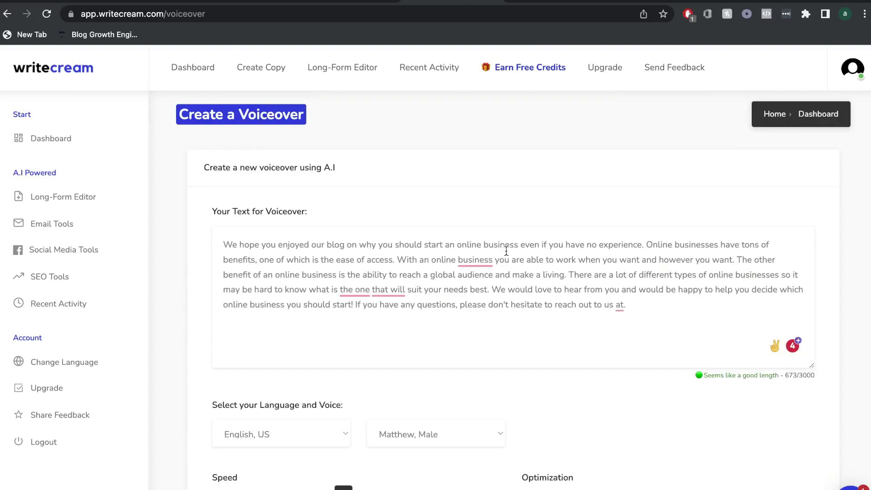
scroll(507, 315, "down", 5)
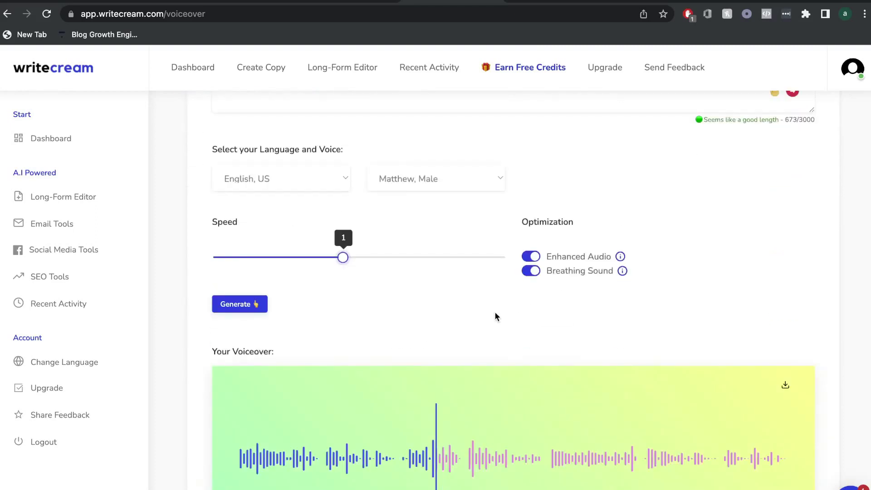
scroll(495, 317, "up", 3)
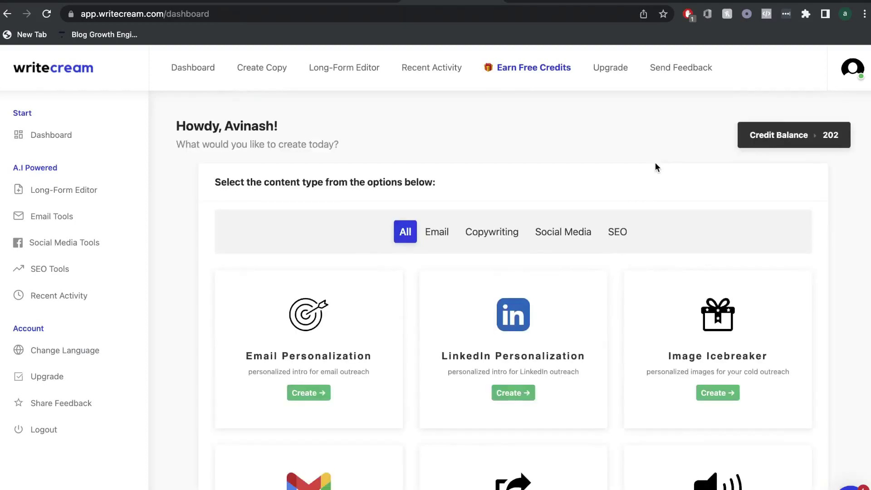
scroll(656, 168, "down", 1)
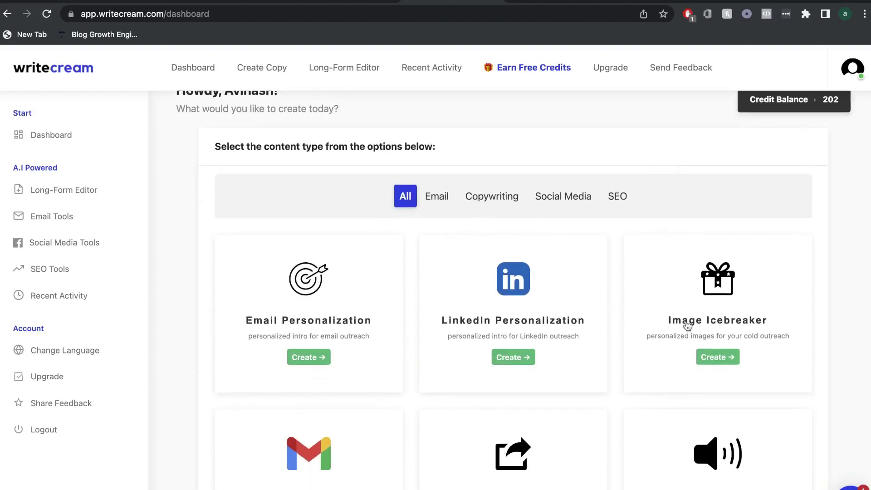
left_click(704, 328)
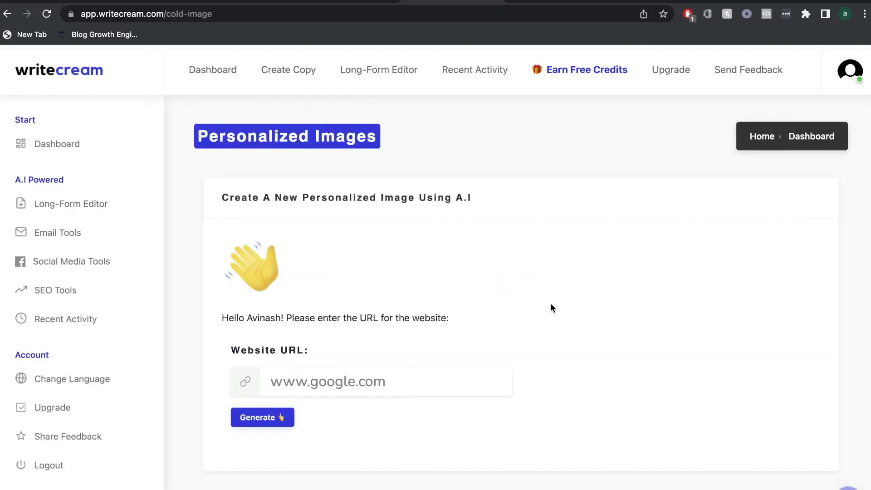
scroll(476, 288, "down", 1)
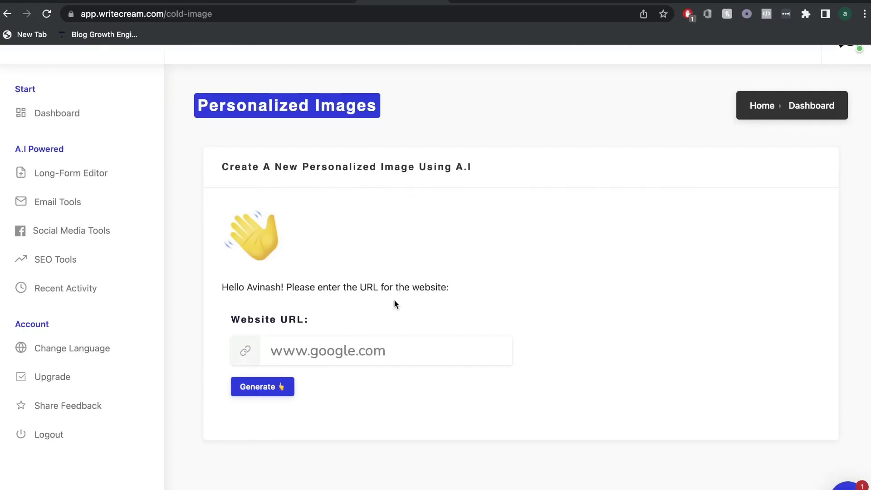
left_click(364, 357)
key("ctrl+v")
key("Return")
- Examine all the generated personalized image designs, from the torn-paper note to the thank-you envelope
scroll(536, 368, "down", 6)
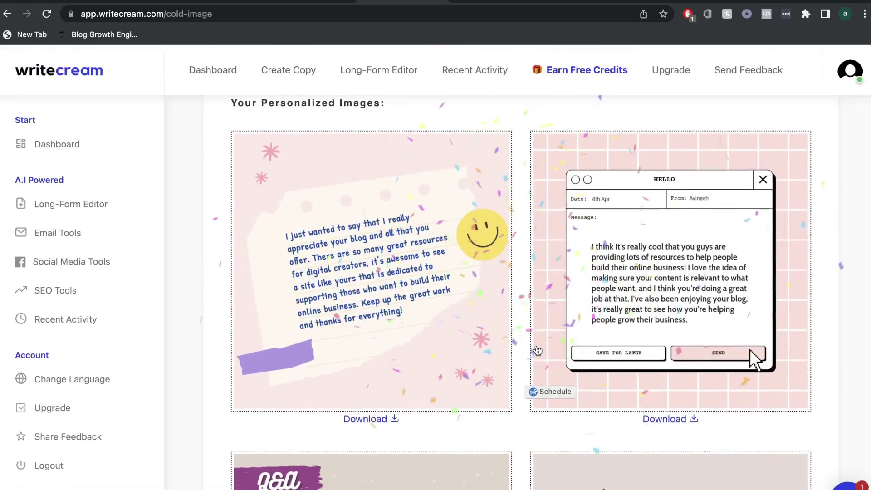
scroll(415, 225, "up", 3)
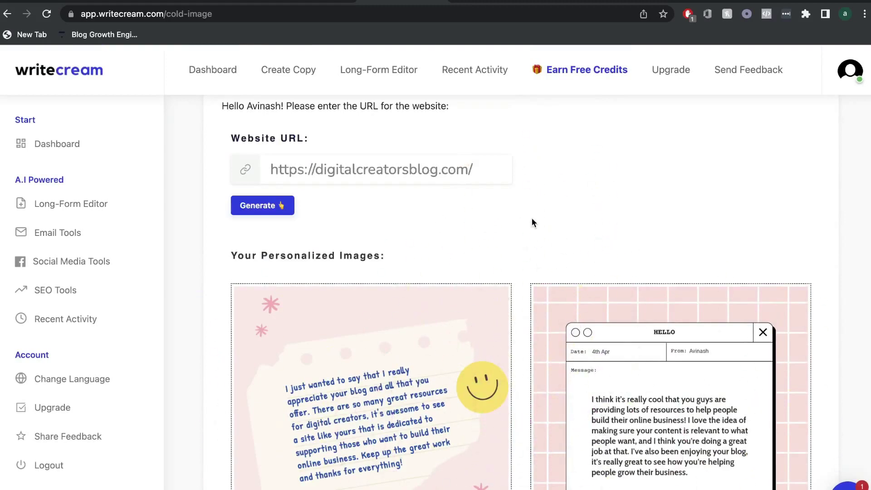
scroll(532, 219, "down", 2)
scroll(532, 220, "down", 2)
scroll(588, 285, "up", 3)
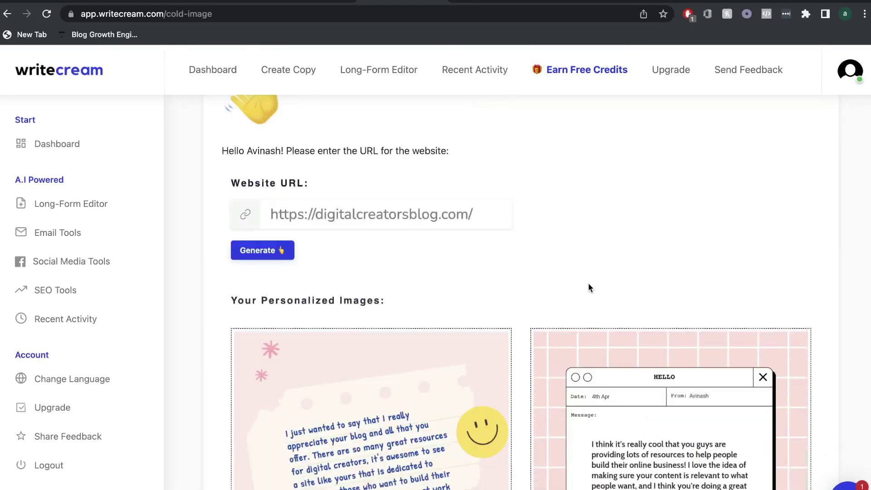
scroll(588, 287, "down", 3)
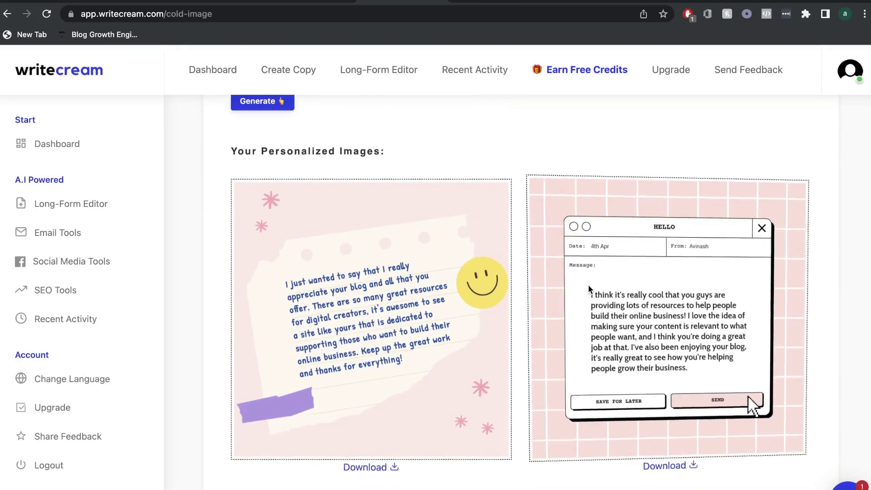
scroll(589, 290, "down", 1)
scroll(466, 358, "down", 2)
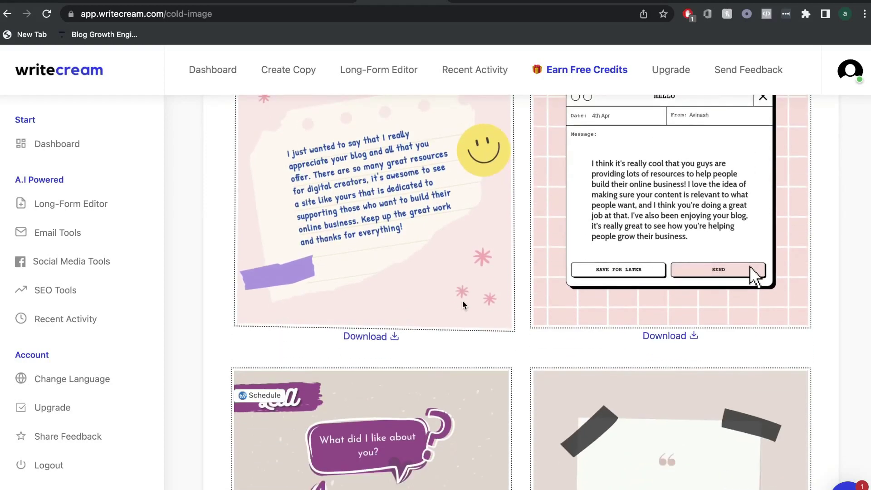
scroll(634, 310, "down", 3)
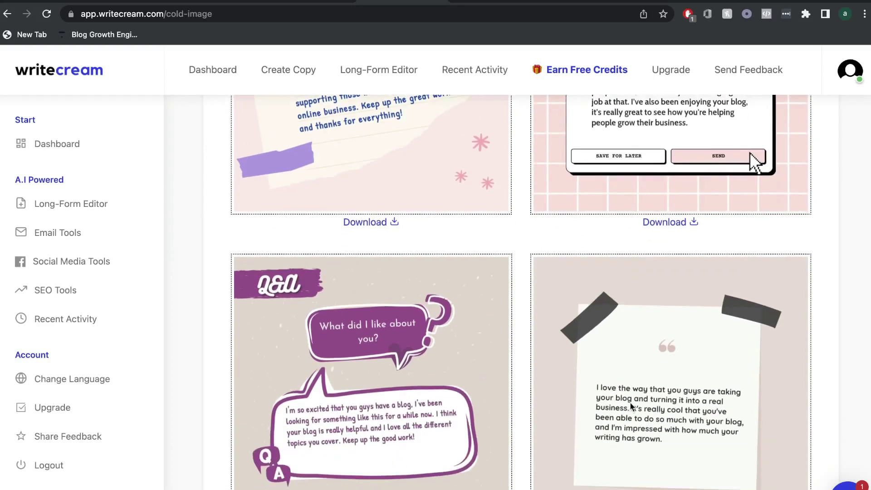
scroll(631, 406, "down", 5)
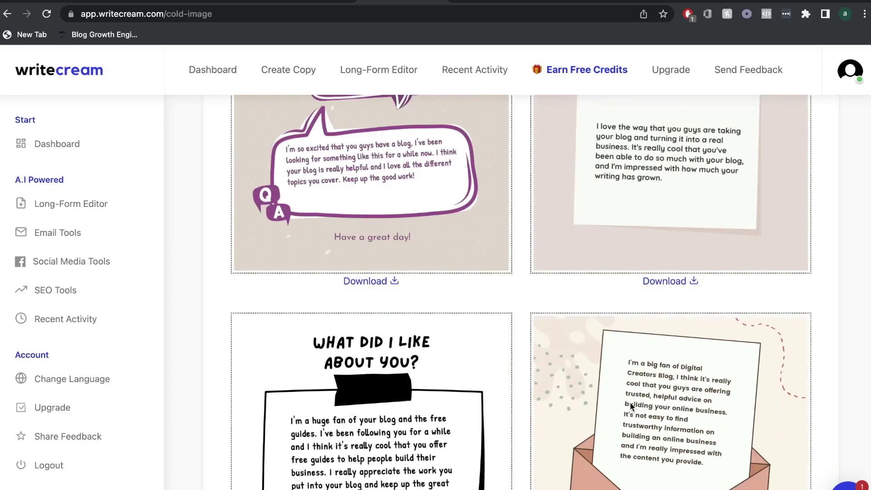
scroll(629, 401, "down", 4)
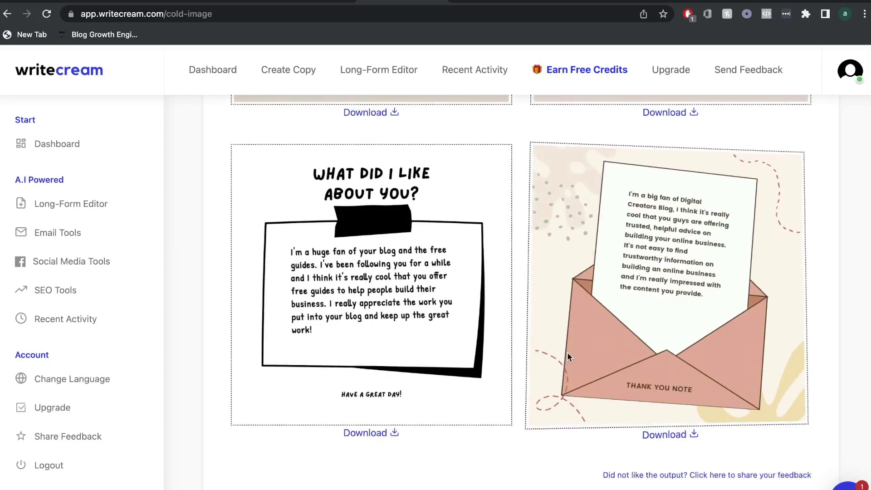
scroll(495, 327, "up", 5)
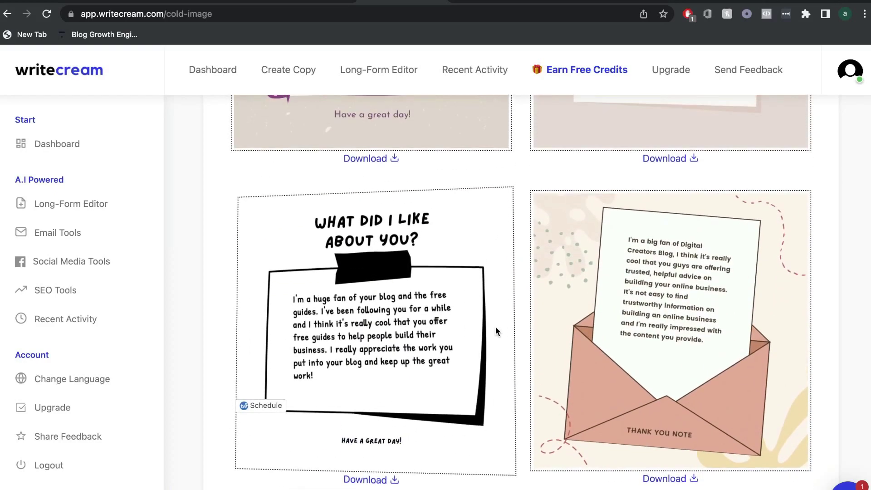
scroll(503, 363, "up", 8)
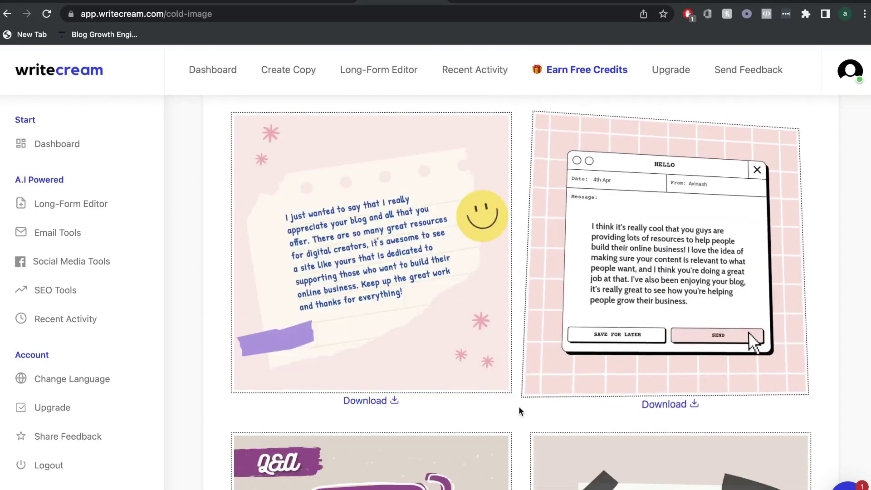
- Read the messages on the torn-paper, Hello window, Q&A and quote images, comparing them with the entered website URL
scroll(521, 411, "down", 1)
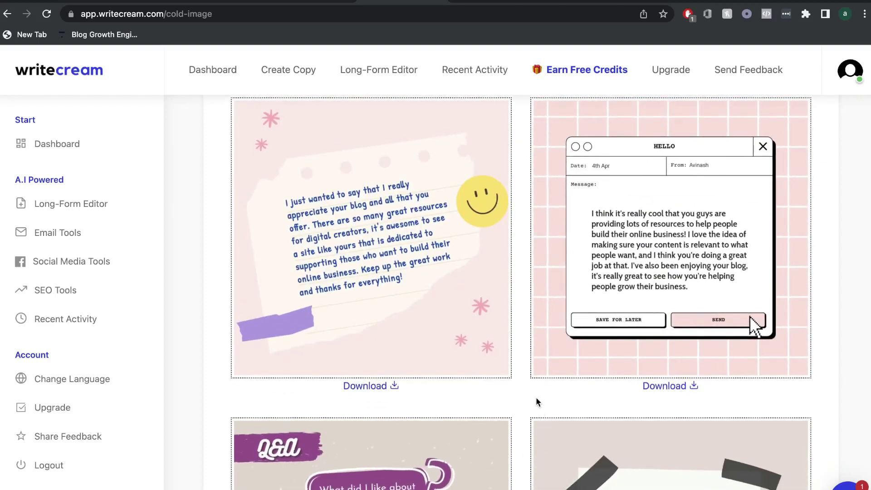
scroll(537, 402, "down", 1)
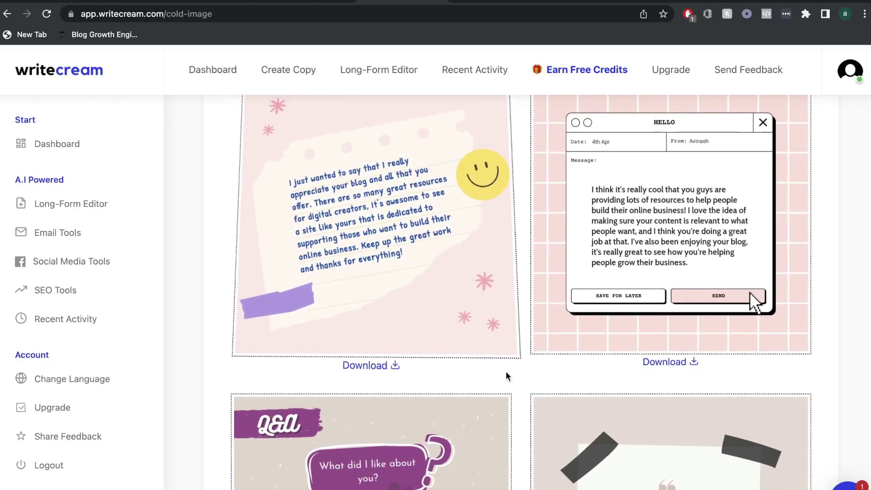
scroll(507, 375, "down", 3)
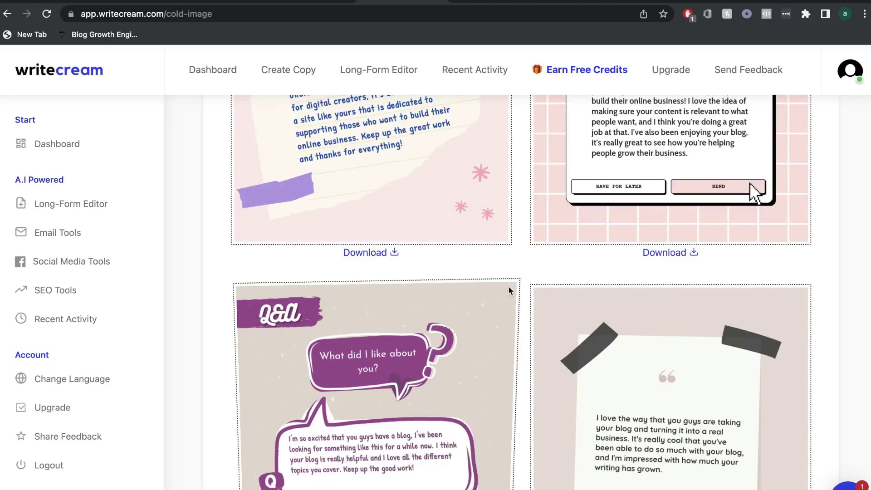
scroll(508, 265, "down", 1)
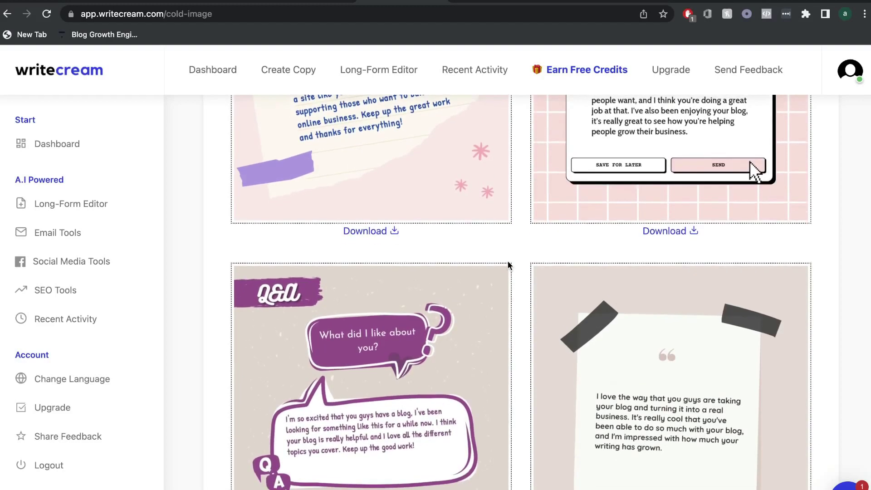
scroll(508, 265, "down", 3)
scroll(507, 265, "down", 1)
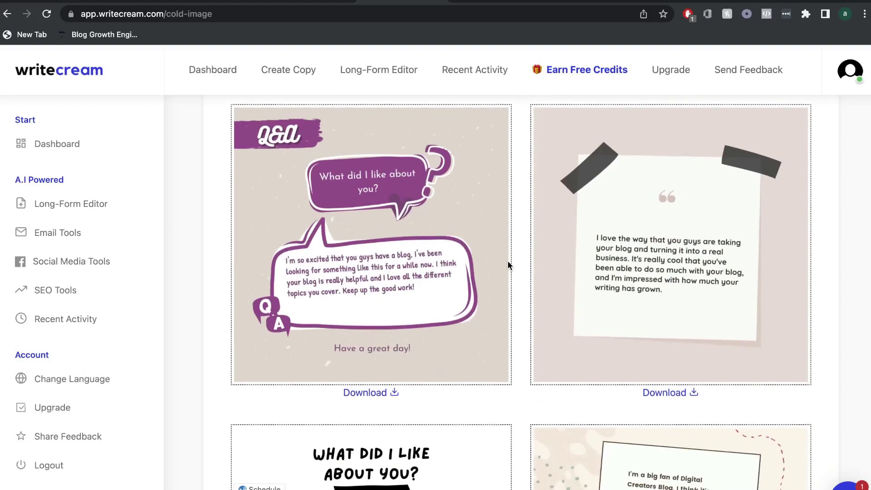
scroll(508, 264, "down", 1)
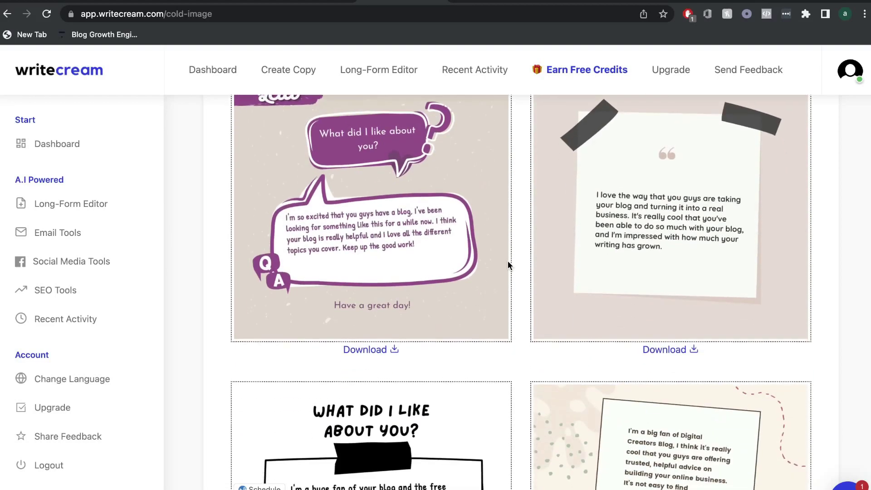
scroll(517, 257, "up", 10)
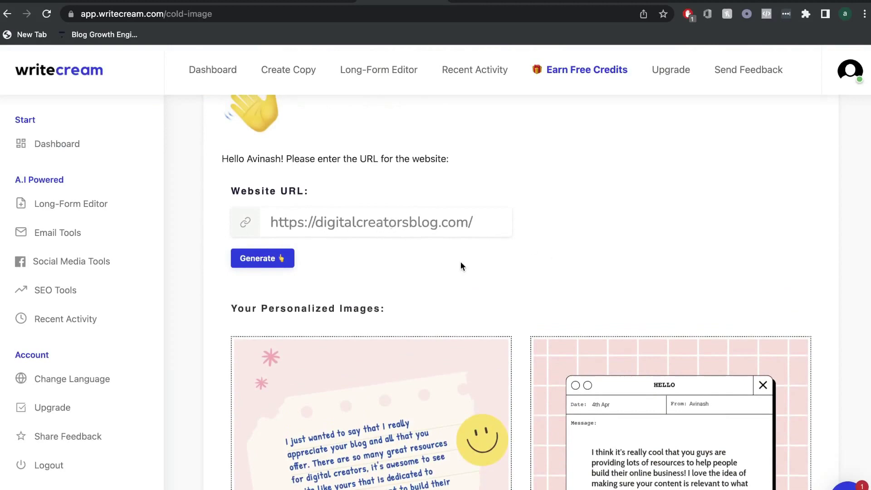
scroll(460, 263, "down", 5)
scroll(458, 319, "up", 2)
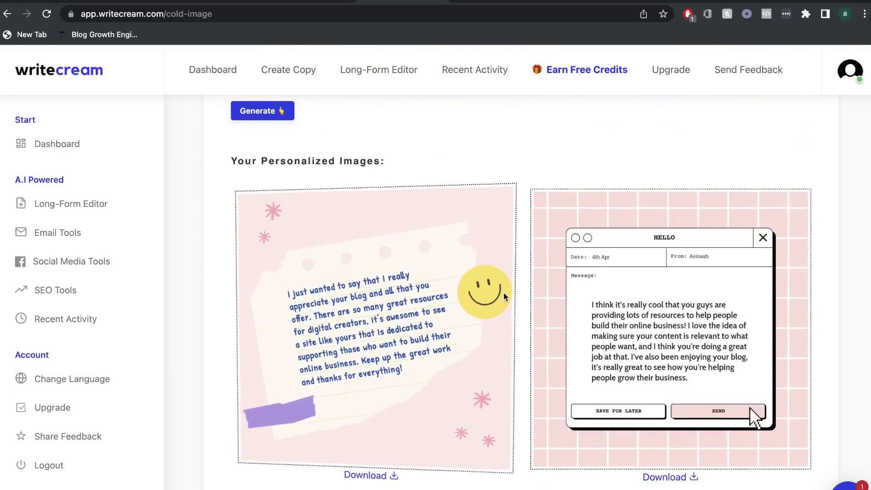
scroll(505, 297, "down", 1)
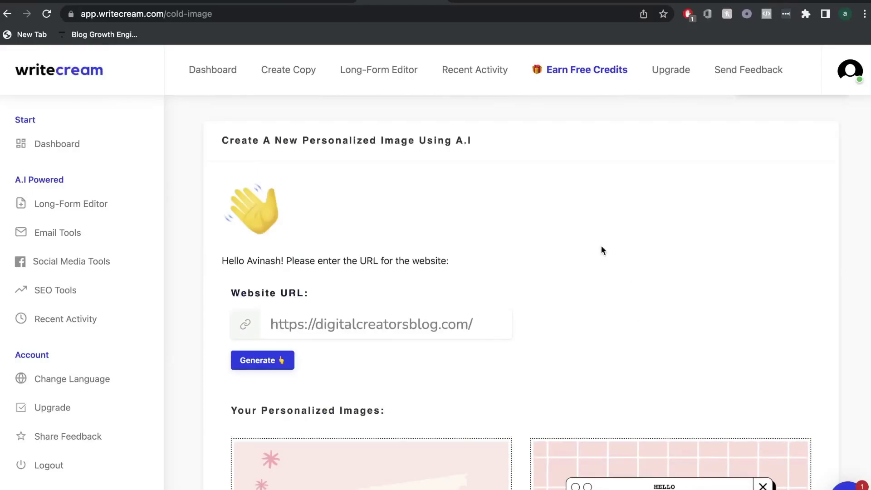
- Review the Personalized Images page once more, from the website URL form through to the last image design
scroll(601, 246, "up", 2)
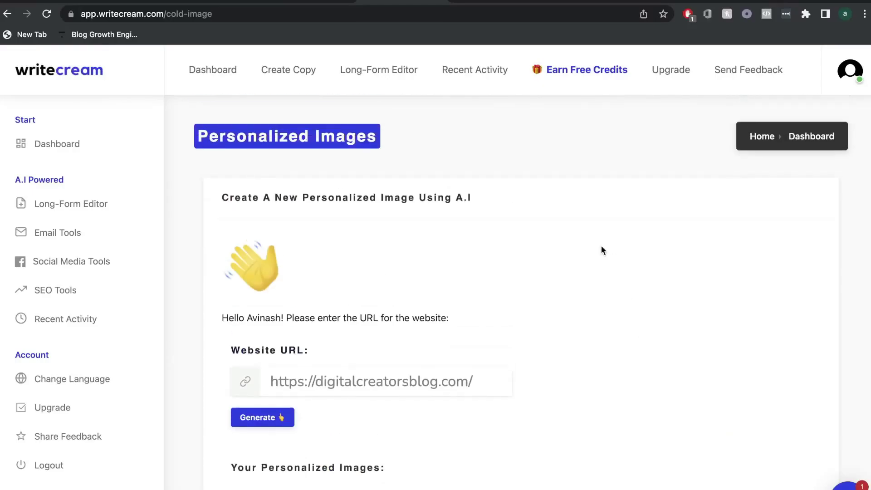
scroll(600, 246, "down", 1)
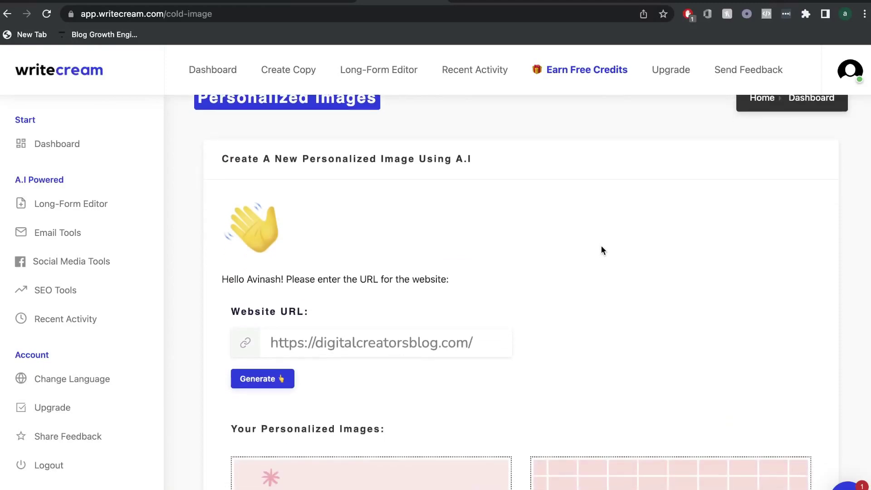
scroll(601, 246, "down", 4)
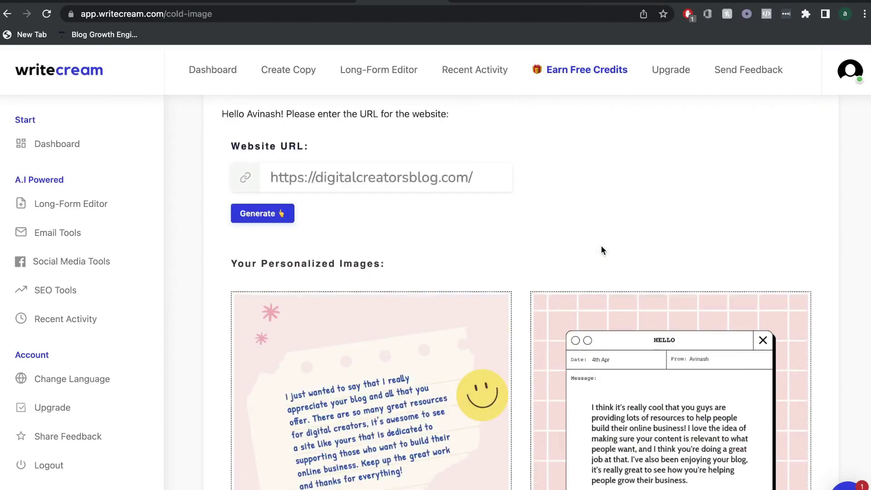
scroll(601, 246, "down", 15)
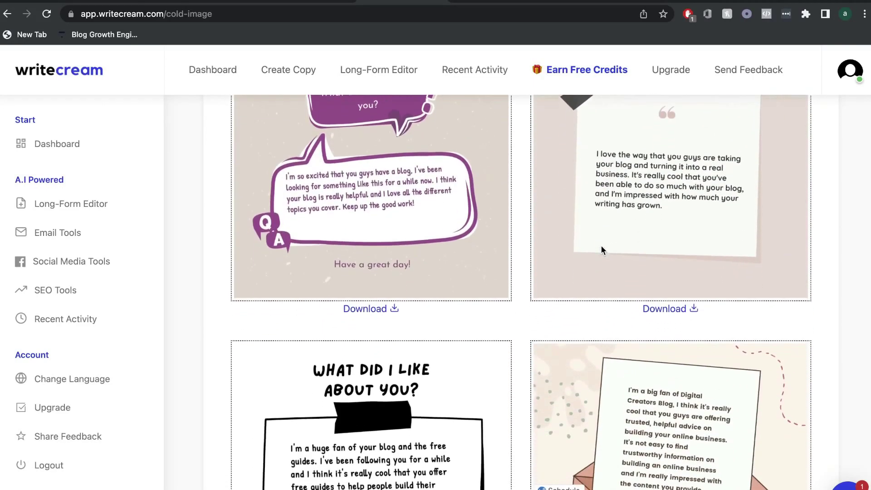
scroll(601, 246, "down", 5)
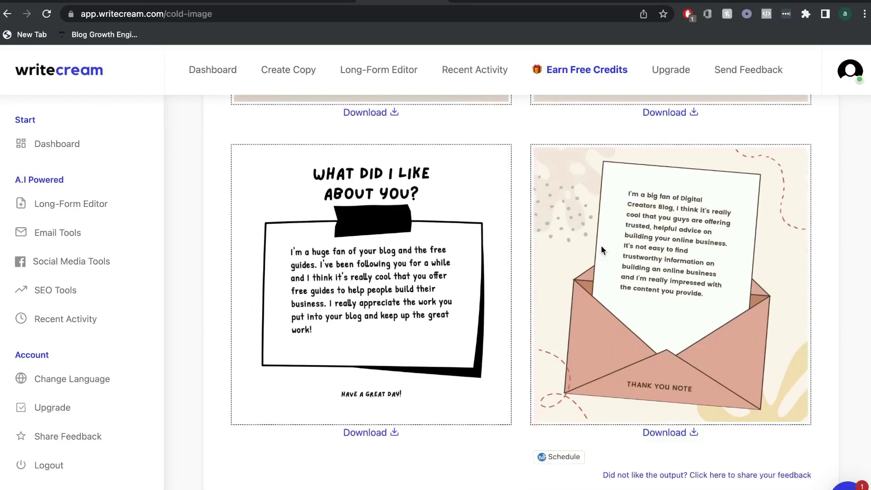
scroll(552, 255, "up", 2)
scroll(552, 257, "up", 12)
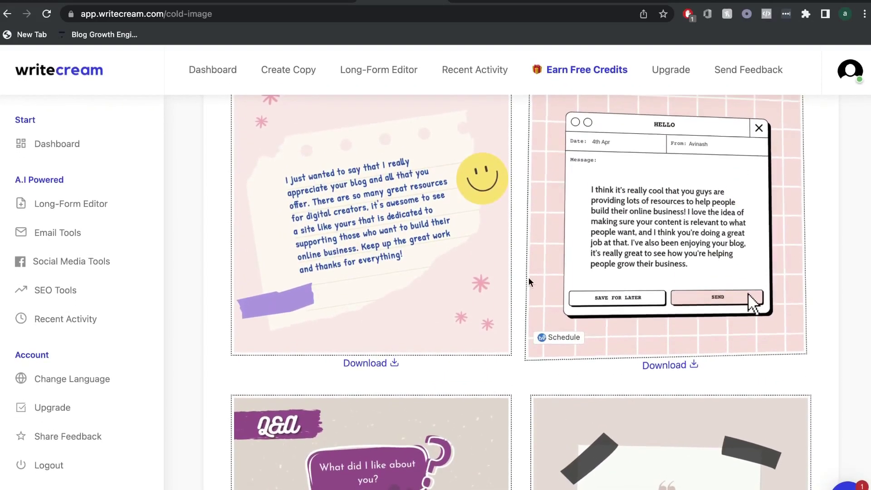
- Open the LinkedIn Personalization tool and view its LinkedIn profile URL form
scroll(529, 277, "up", 8)
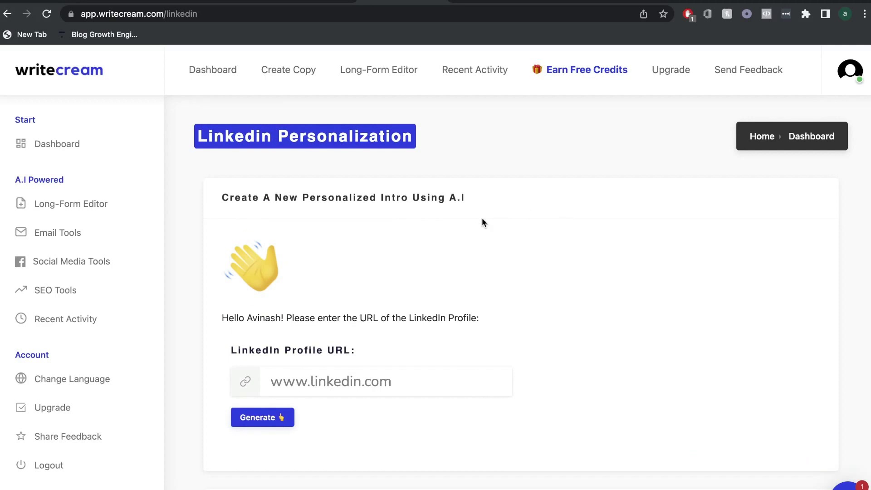
scroll(475, 235, "down", 1)
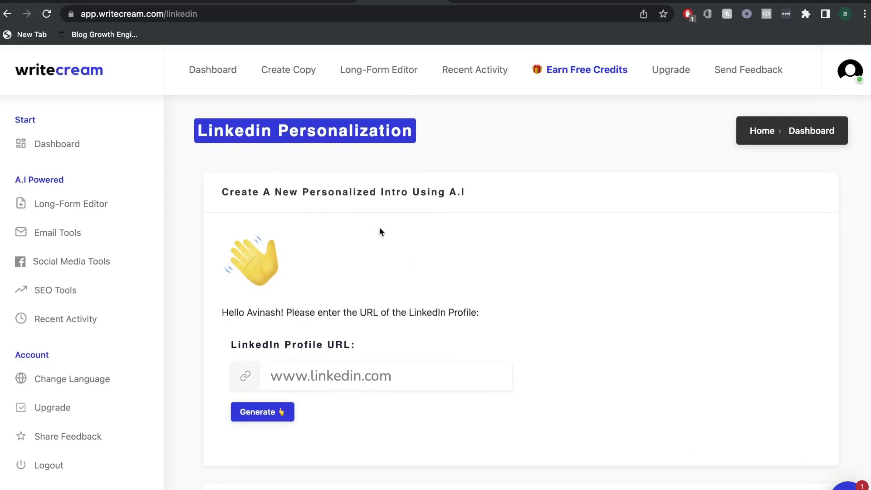
- Switch to LinkedIn, search for Digital Creators Blog, and open its profile to copy the profile URL
scroll(376, 219, "down", 1)
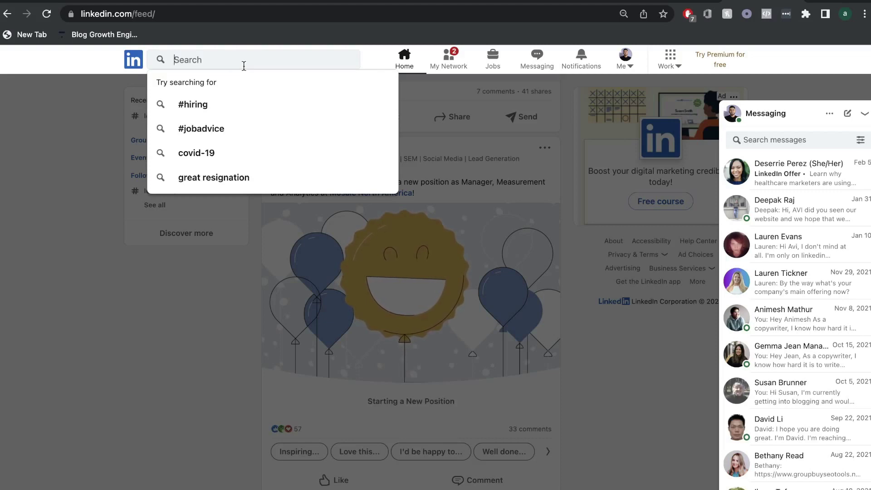
type("digital creators blog (avi)")
key("Return")
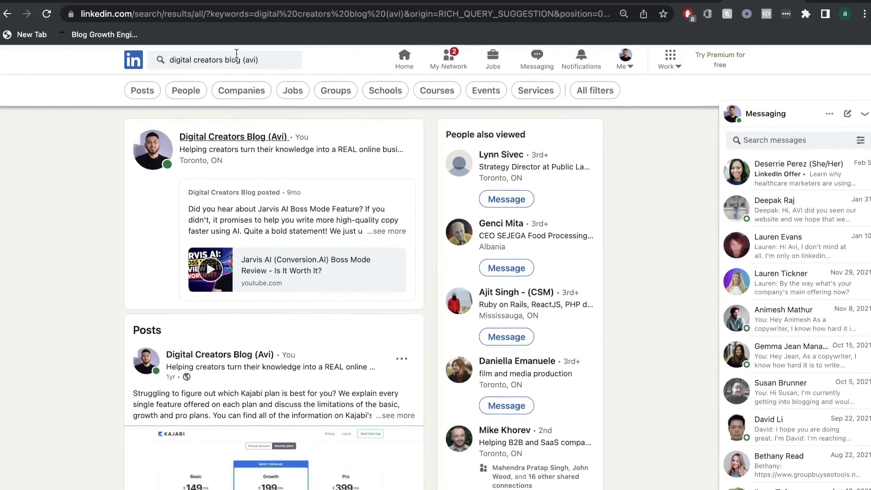
left_click(213, 138)
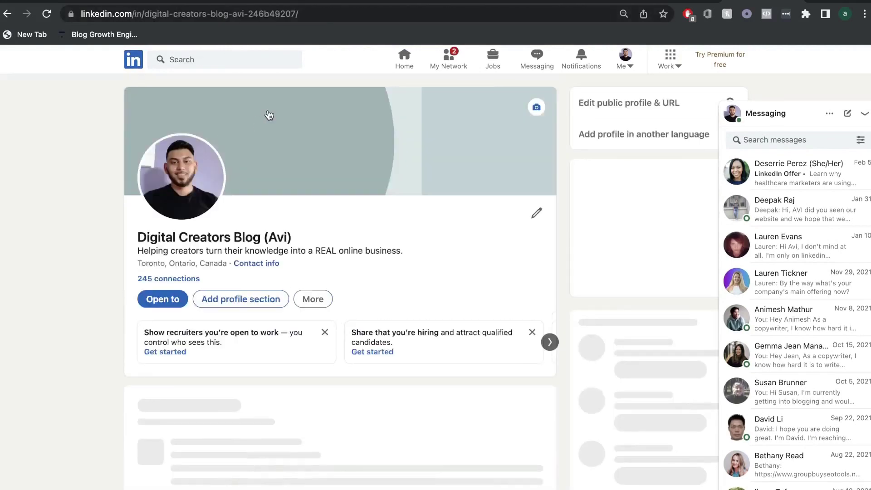
left_click(261, 18)
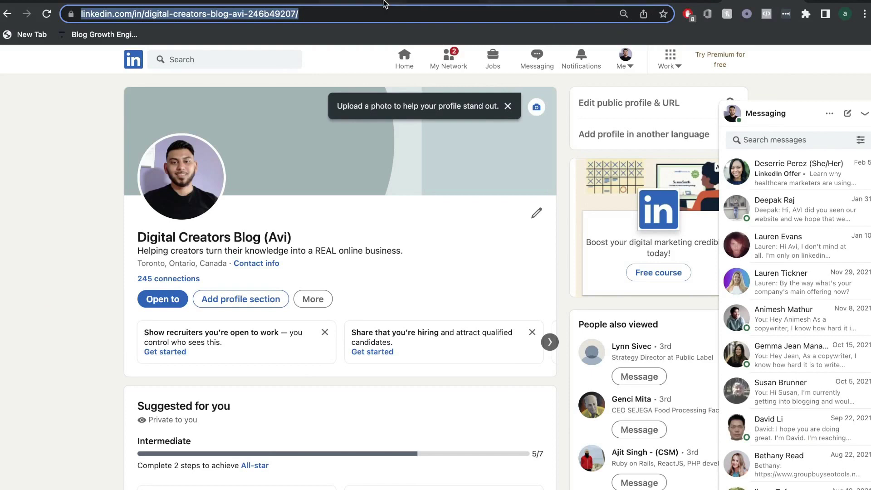
- Back in Writecream, generate a LinkedIn personalization from the Digital Creators Blog profile URL
left_click(343, 1)
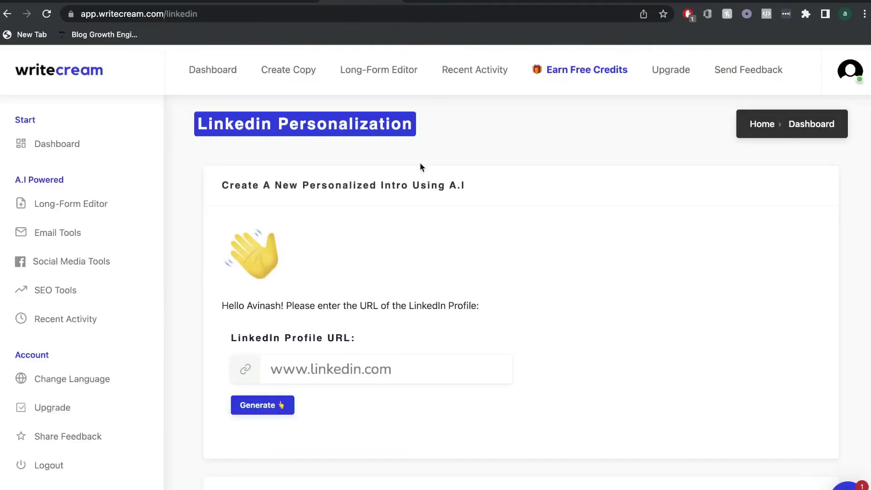
left_click(338, 377)
type("ital-creators-blog-avi-246b49207/")
left_click(289, 403)
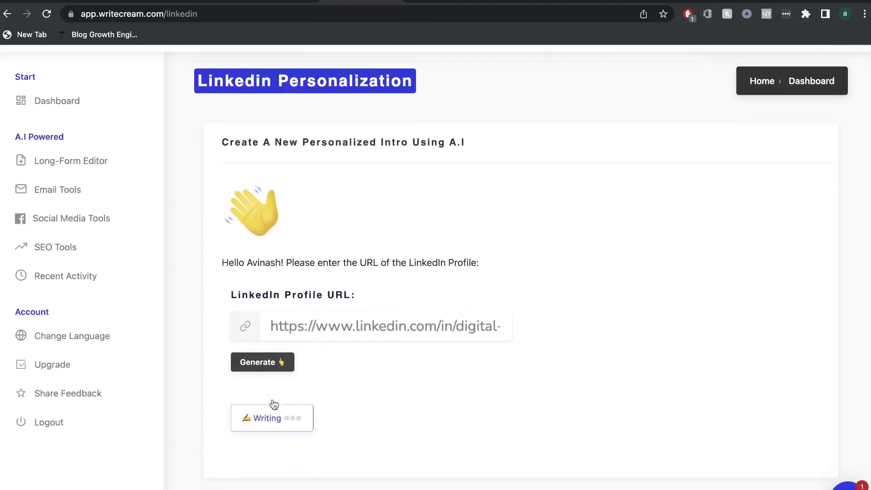
scroll(475, 363, "down", 4)
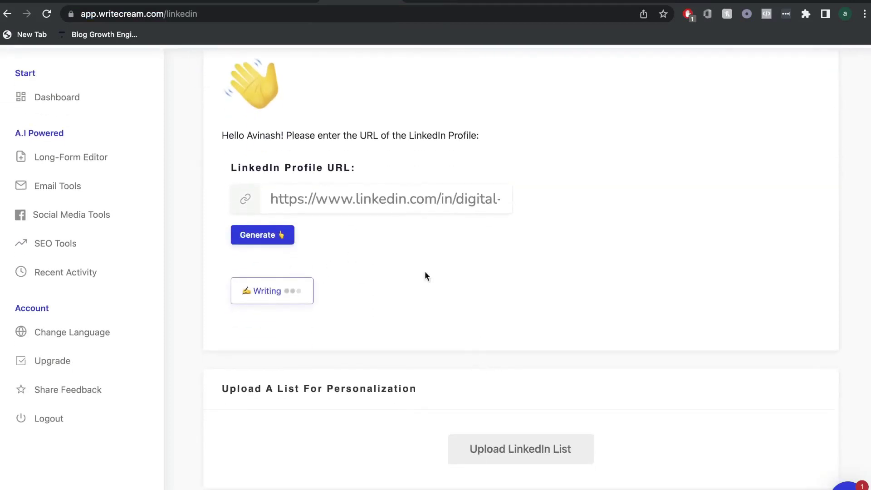
scroll(449, 272, "up", 1)
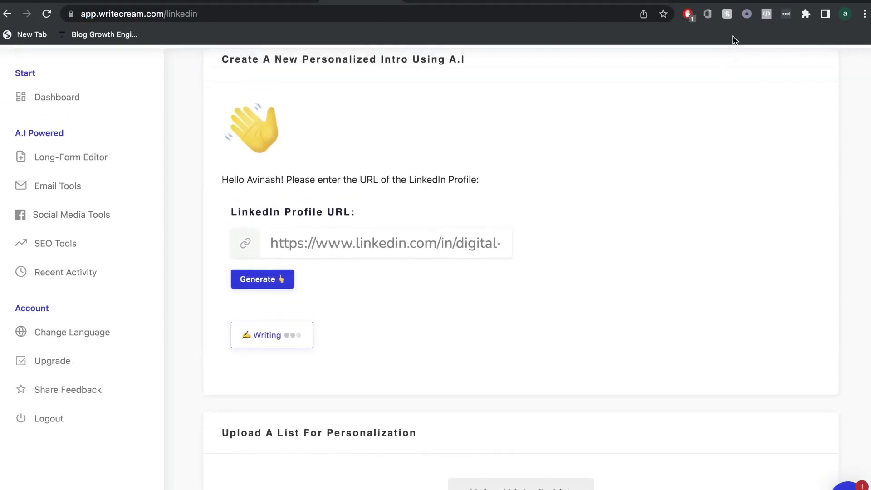
key("ctrl+Tab")
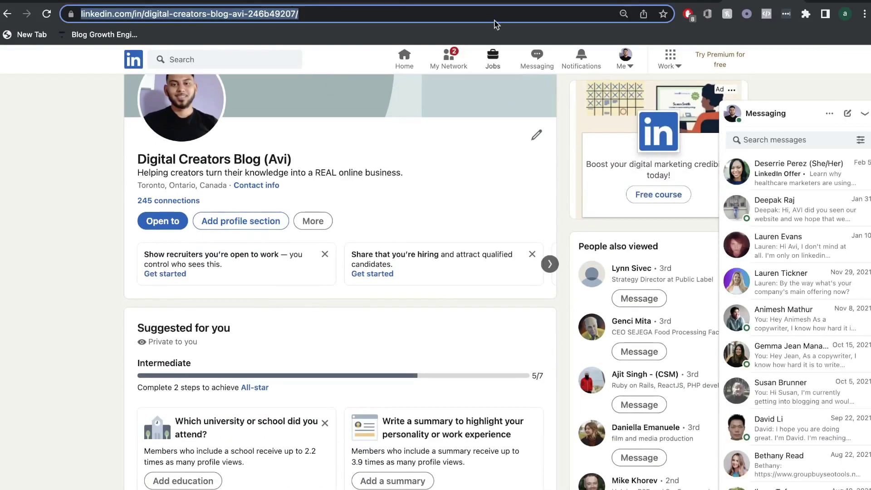
left_click(365, 3)
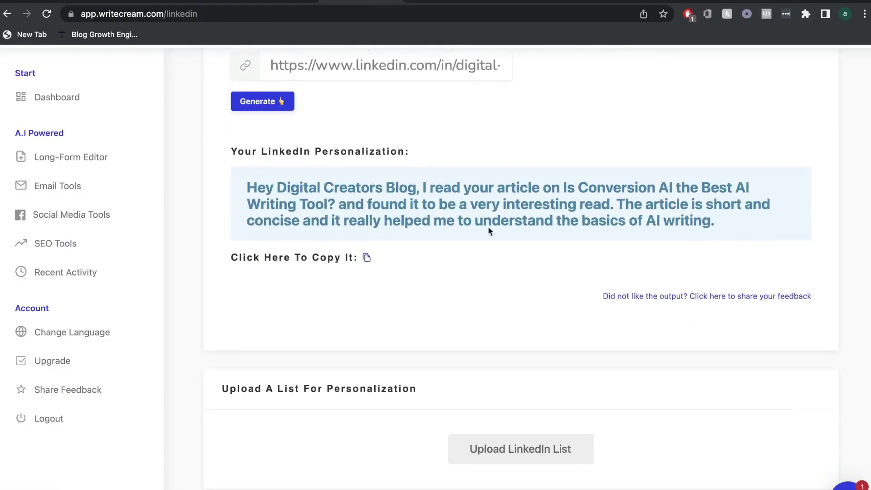
- Read the generated LinkedIn personalization message against the entered profile URL
scroll(488, 232, "up", 3)
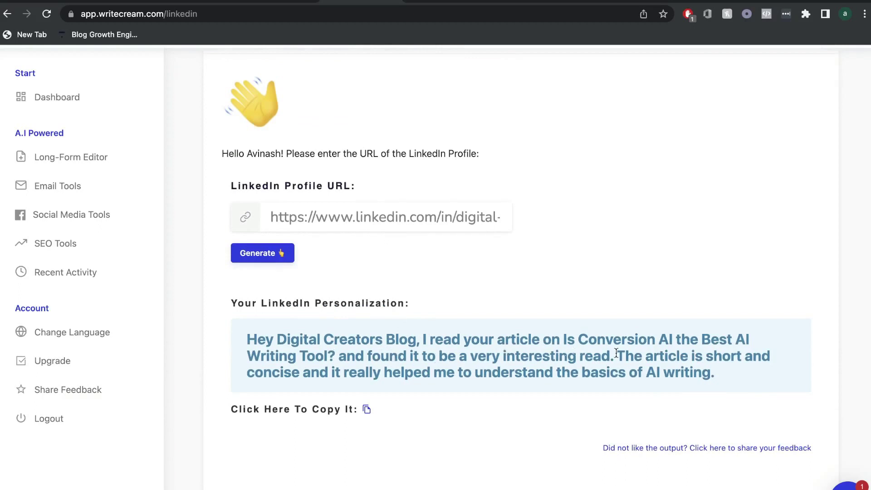
scroll(617, 353, "down", 1)
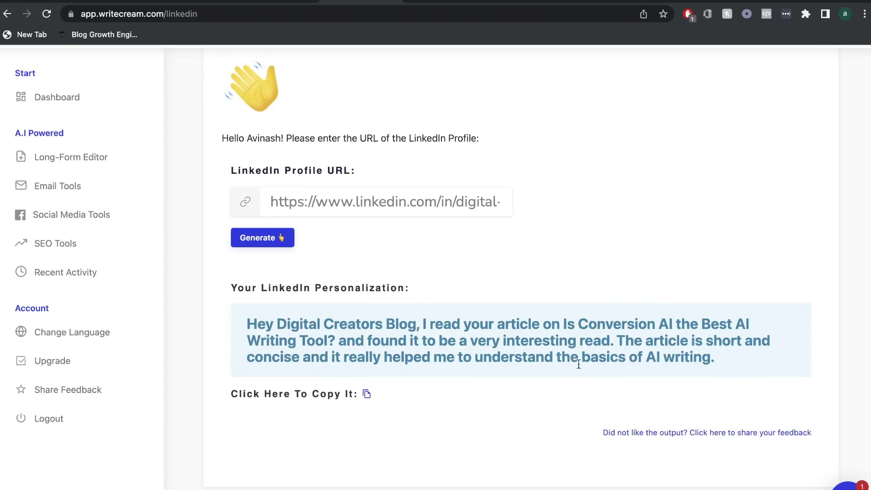
triple_click(544, 357)
left_click(539, 397)
- Look through the Digital Creators Blog LinkedIn profile down to its Interests section, and view the blog's website homepage
left_click(757, 3)
scroll(426, 227, "down", 10)
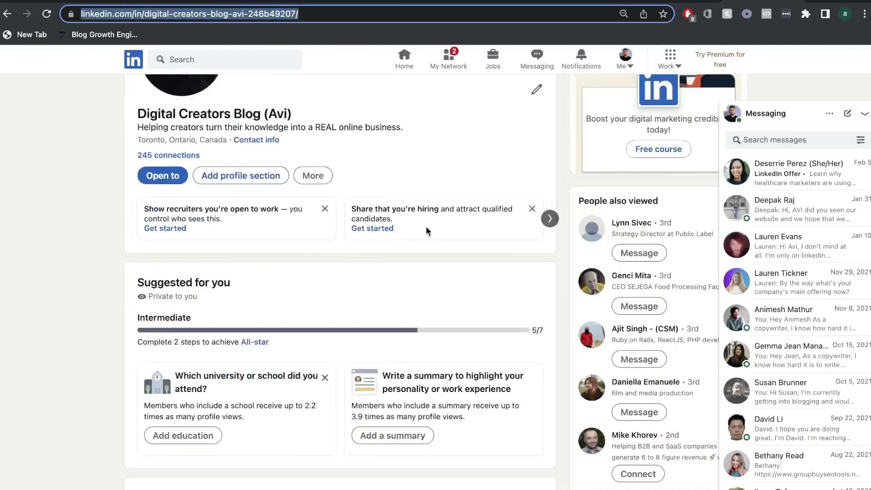
scroll(426, 227, "down", 11)
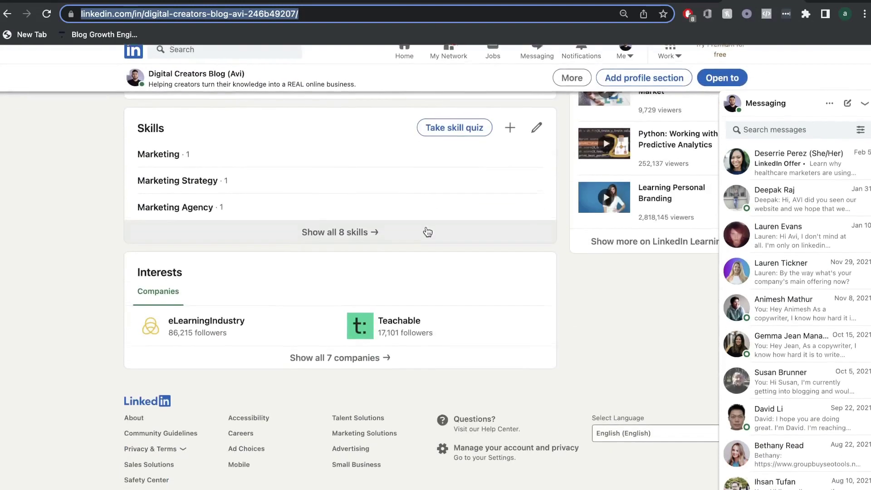
scroll(426, 227, "up", 15)
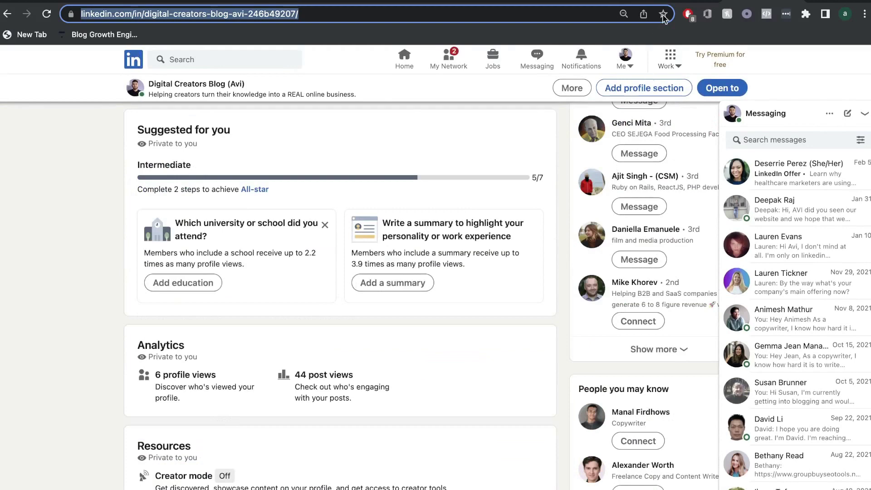
left_click(671, 2)
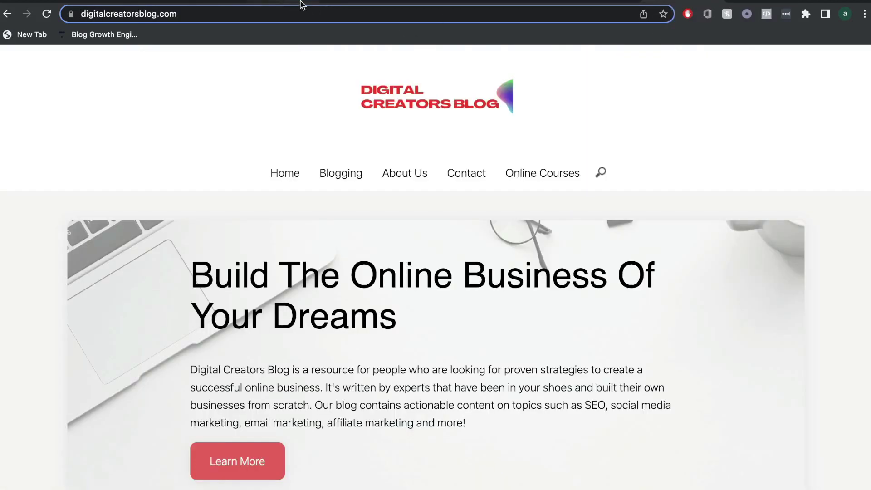
- Copy the generated personalization message in Writecream and switch to the Digital Creators Blog profile on LinkedIn
left_click(358, 3)
scroll(473, 367, "up", 2)
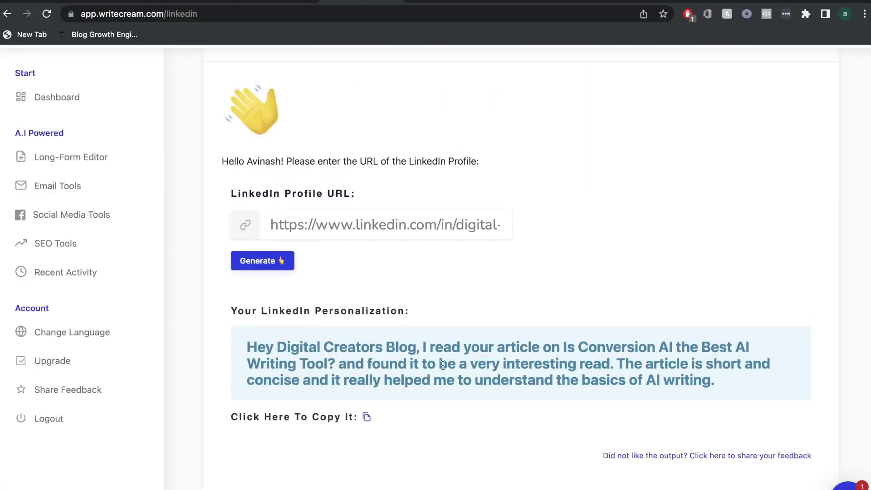
scroll(473, 367, "up", 1)
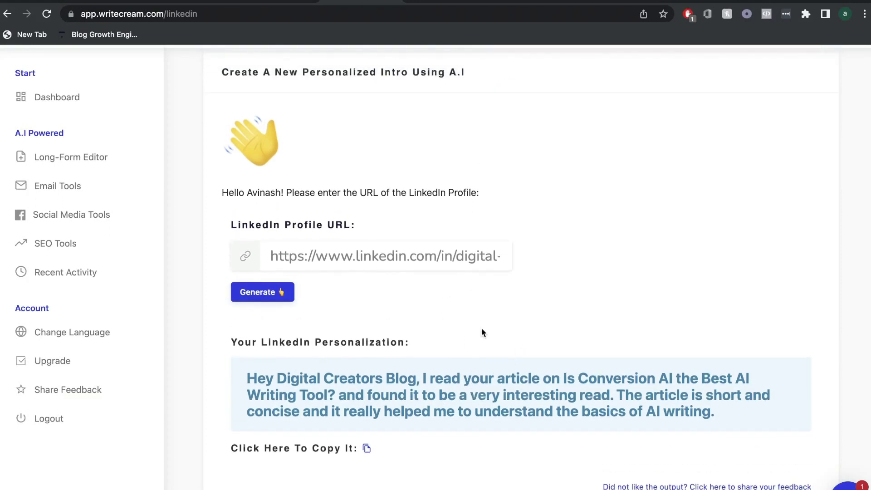
scroll(410, 356, "down", 1)
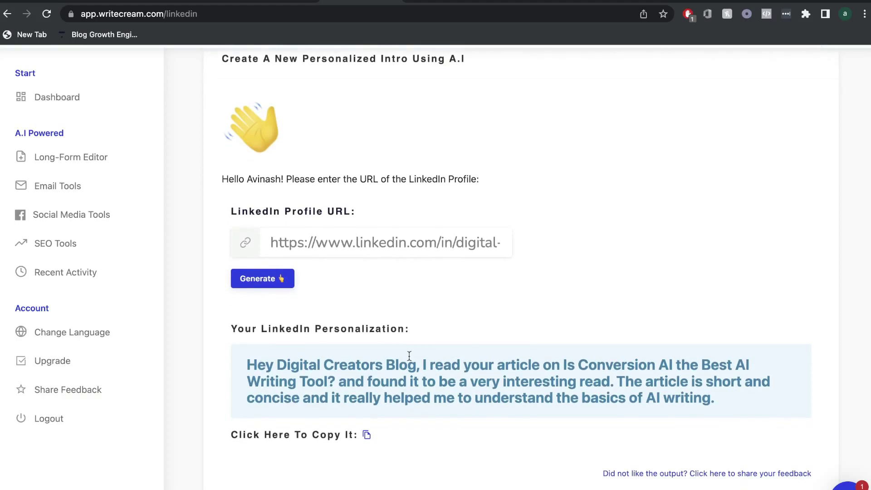
left_click(366, 435)
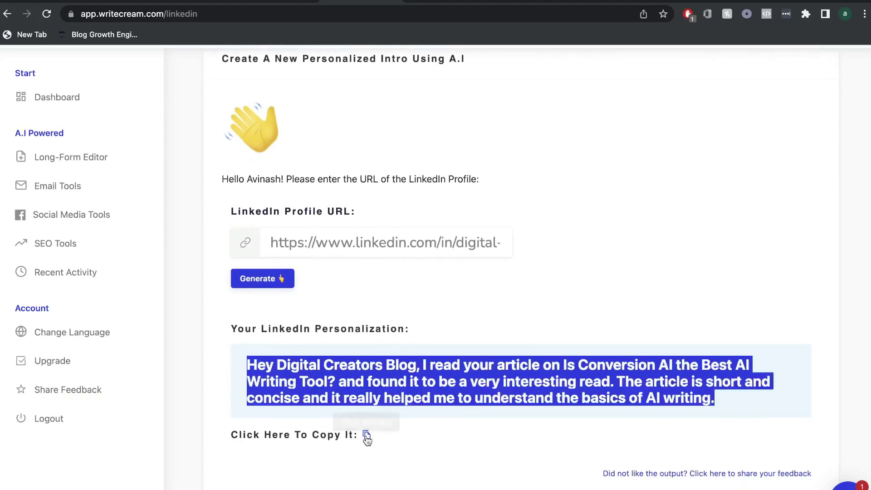
left_click(748, 2)
scroll(533, 108, "up", 10)
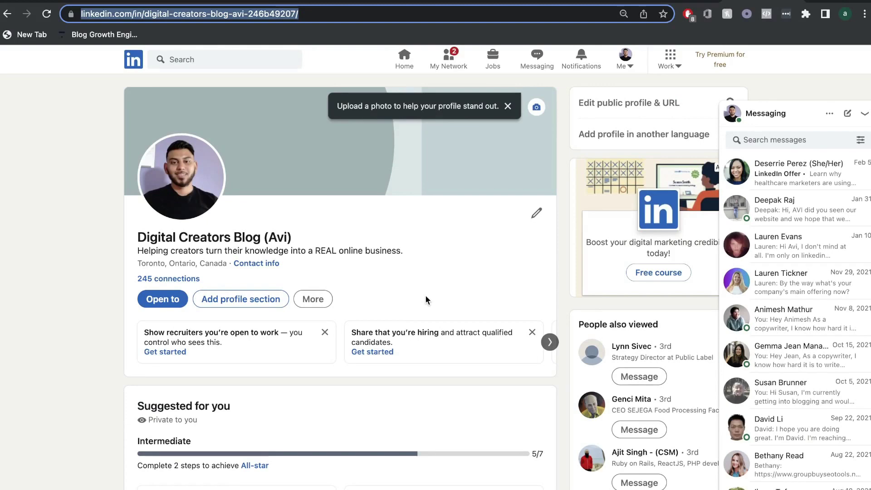
- Switch to Writecream, review the LinkedIn personalization page once more, and return to the dashboard of content types
key("ctrl+shift+Tab")
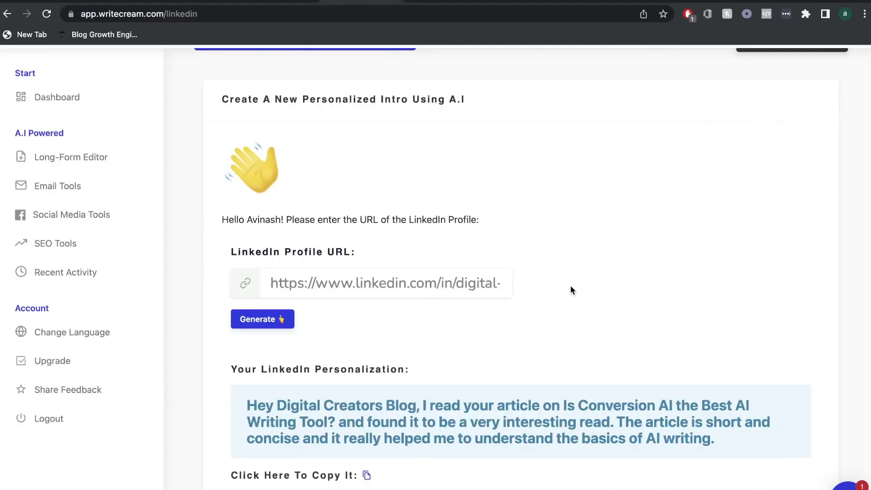
scroll(570, 290, "up", 2)
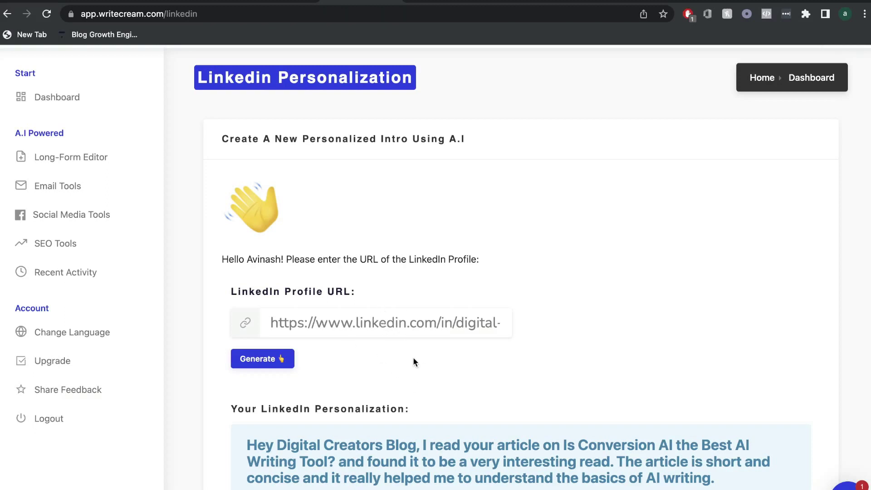
scroll(483, 408, "down", 2)
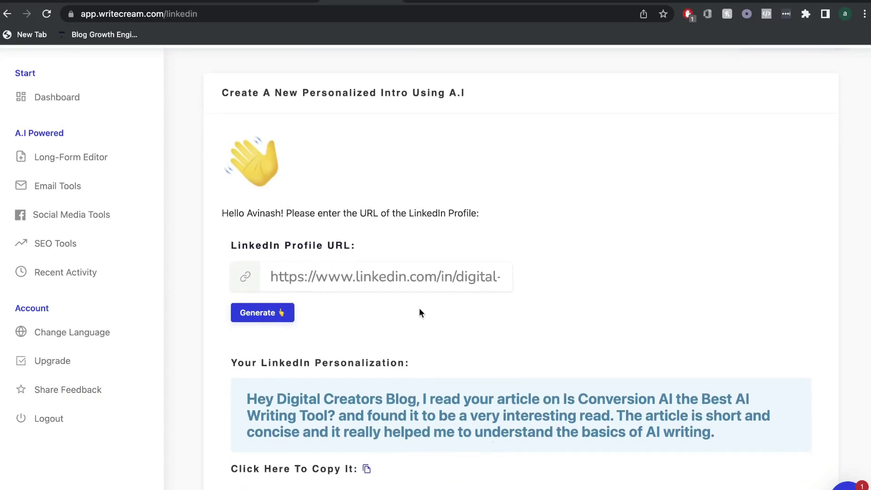
key("alt+Left")
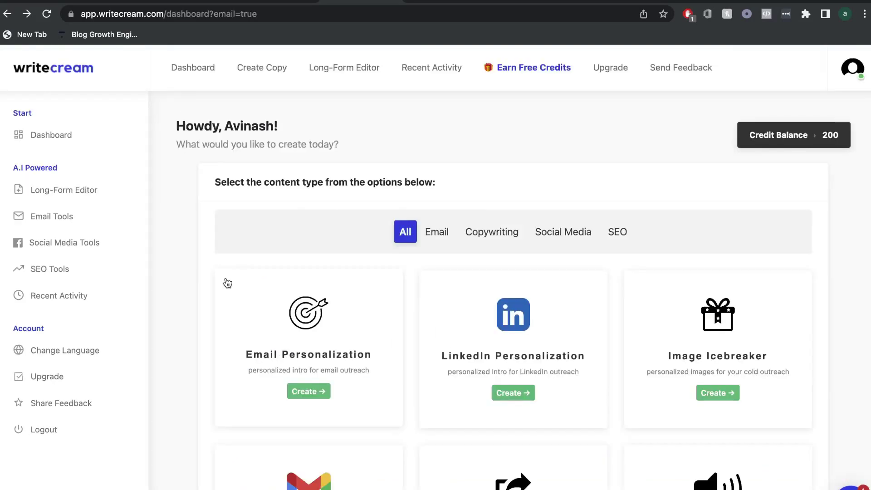